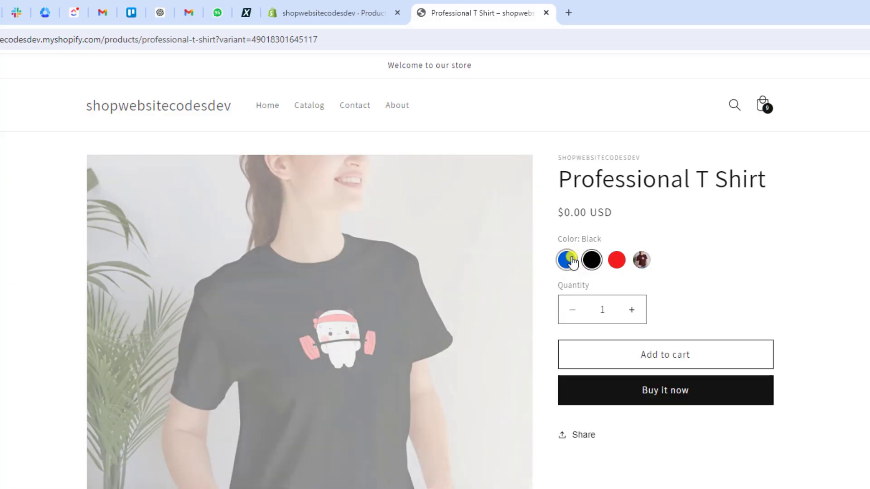
# Preview the Blue and Mehroon swatches on the storefront, then start a new metaobject definition.
pyautogui.click(567, 260)
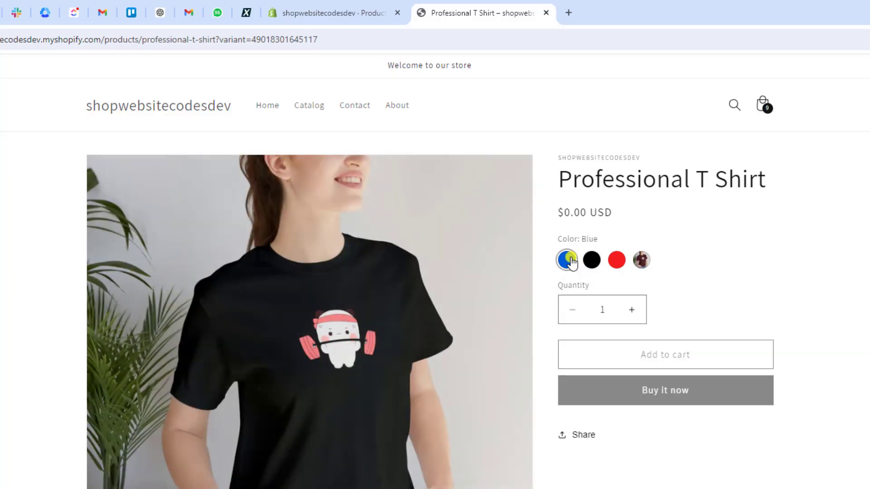
pyautogui.click(640, 266)
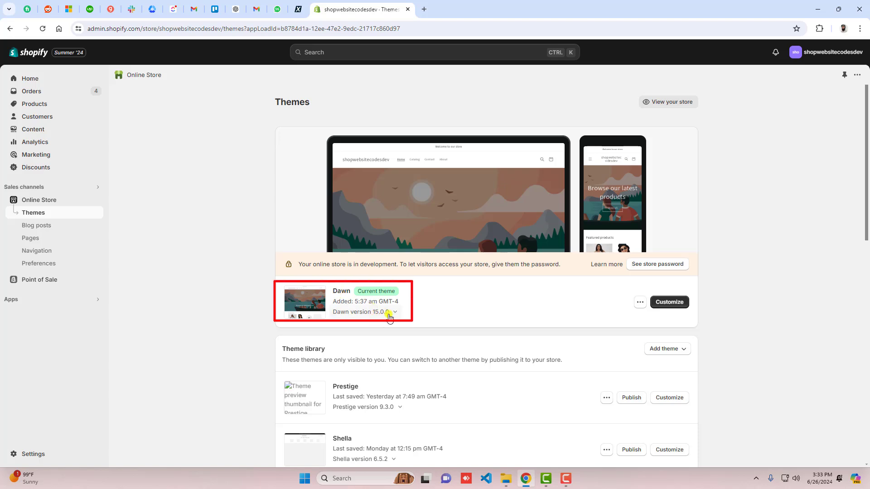
pyautogui.click(41, 129)
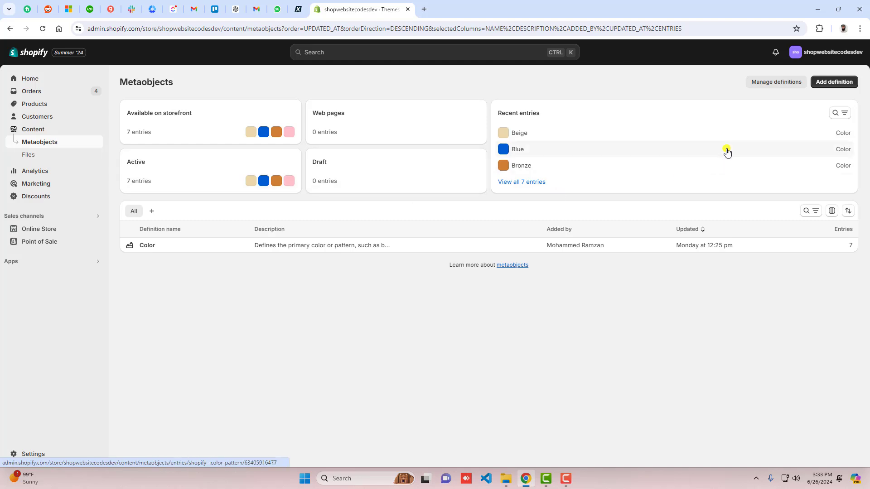
pyautogui.click(835, 81)
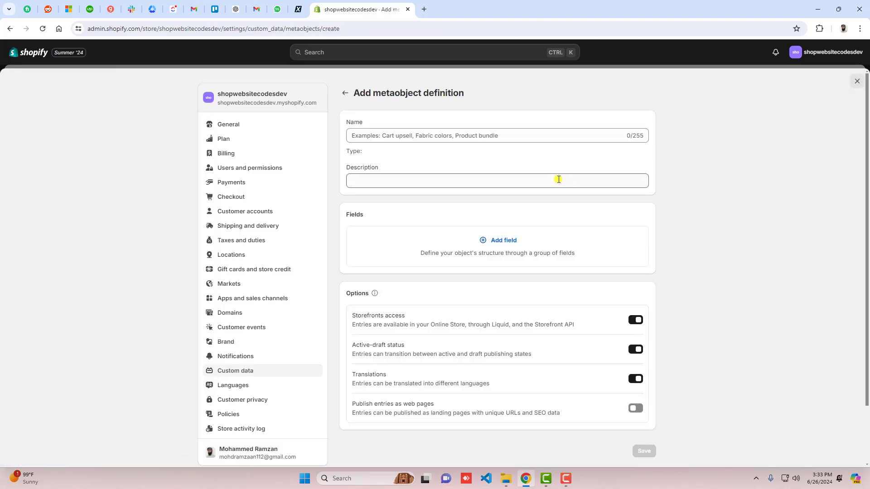
# Create the 'Category metafields' definition with a list-of-values Color field named Color, and save it.
pyautogui.click(433, 134)
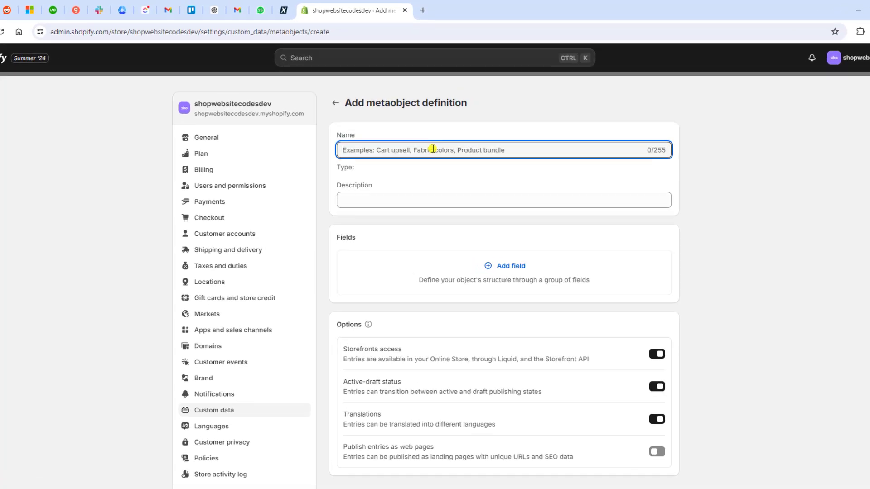
pyautogui.write('Categor')
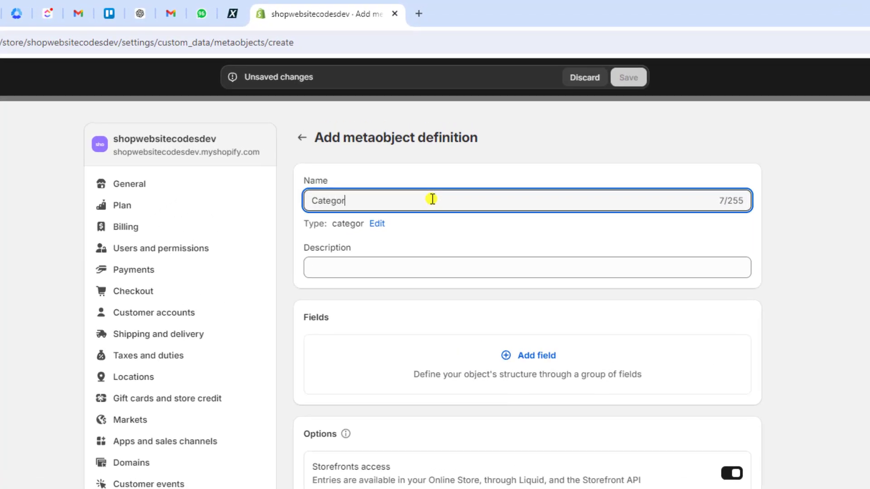
pyautogui.write('y metafields')
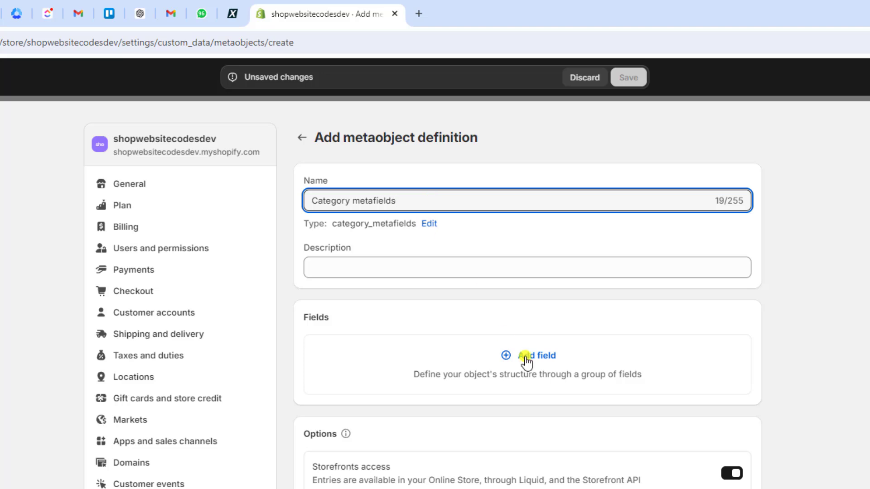
pyautogui.click(544, 357)
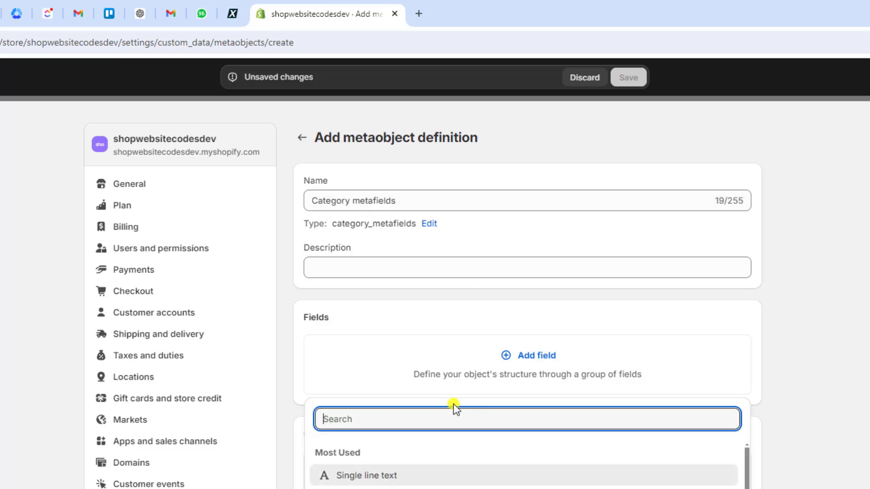
pyautogui.write('color')
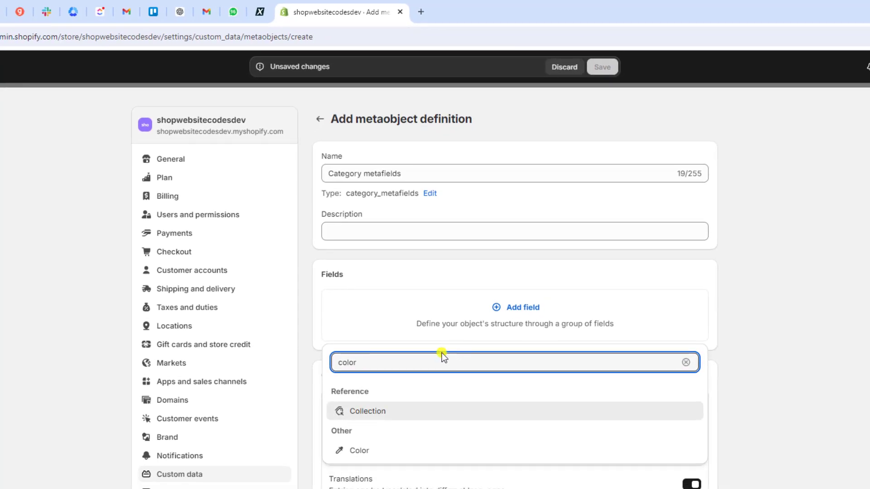
pyautogui.click(403, 452)
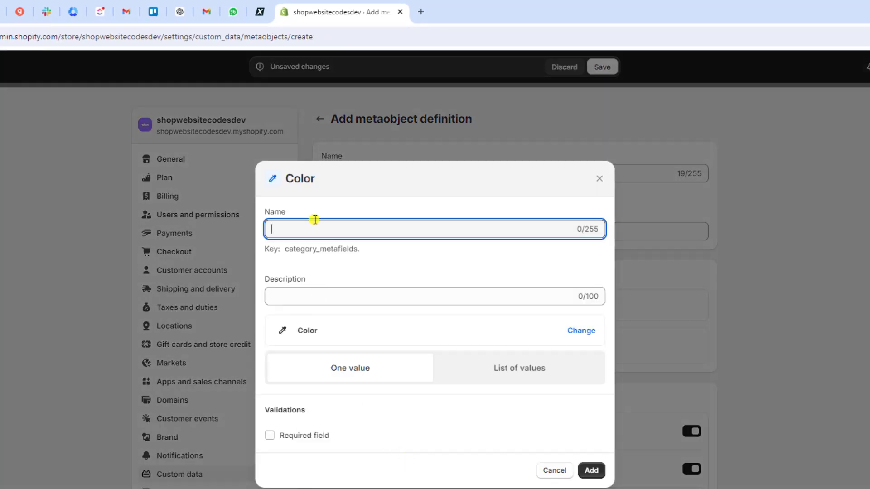
pyautogui.write('Color variants')
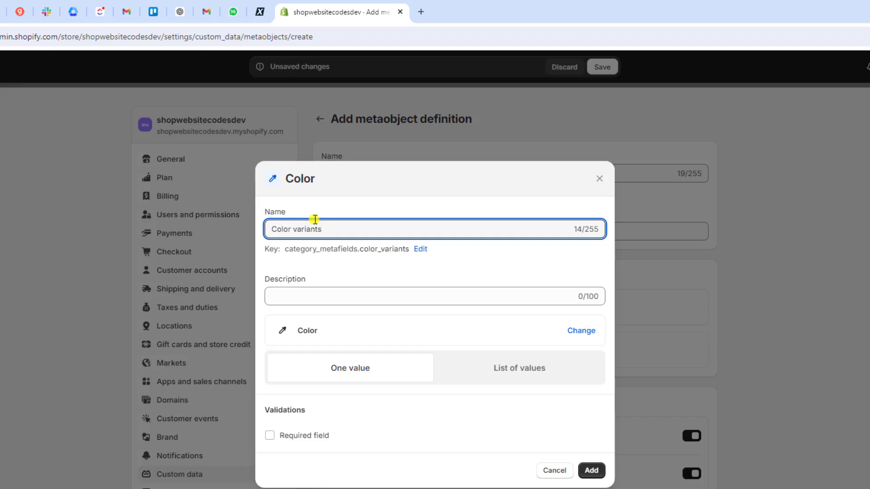
pyautogui.click(505, 369)
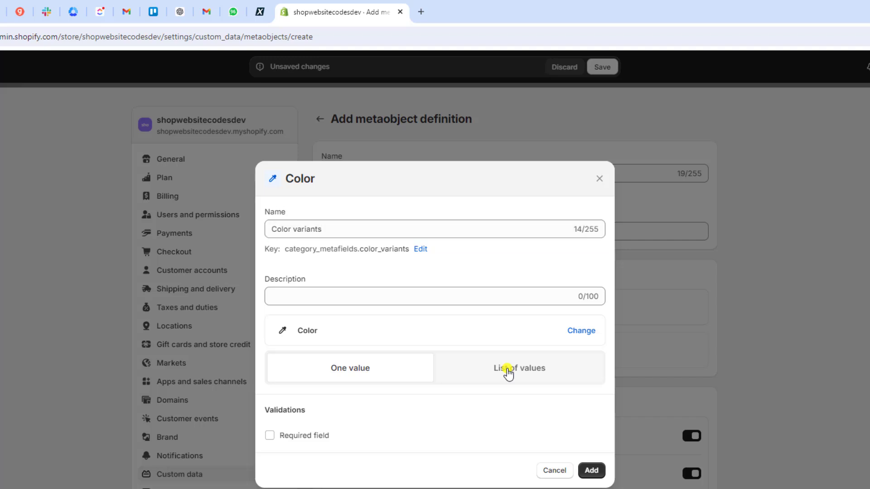
pyautogui.click(591, 471)
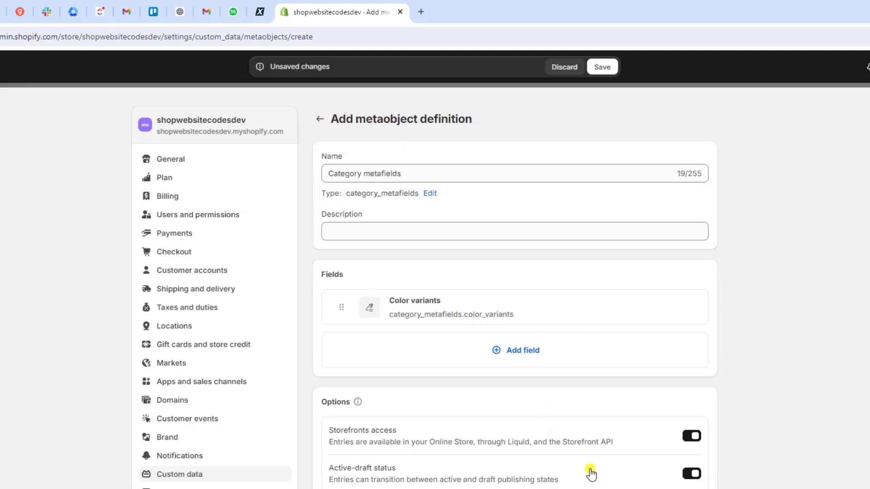
pyautogui.click(604, 66)
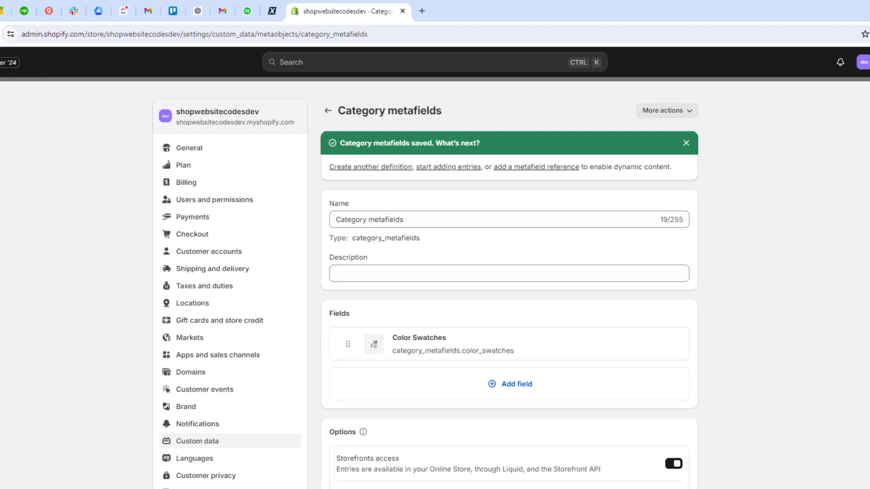
# Set the Professional T Shirt's product category to Toys & Games and save the product.
pyautogui.press('Escape')
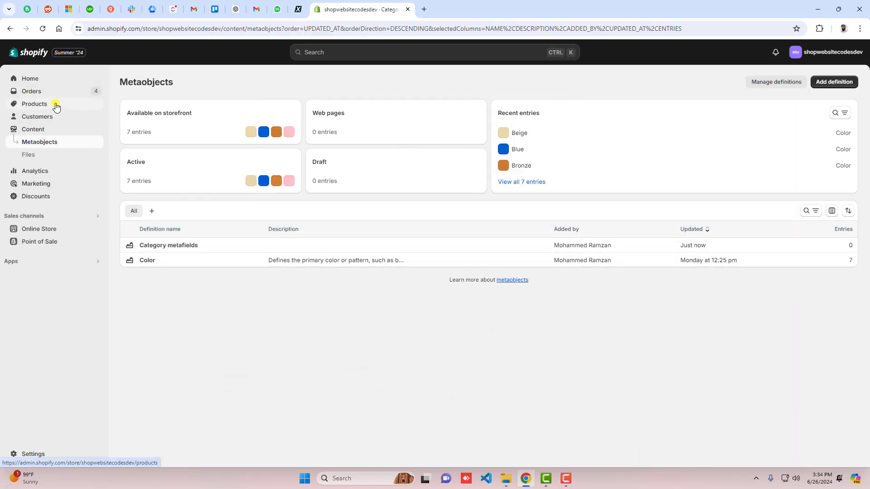
pyautogui.click(56, 106)
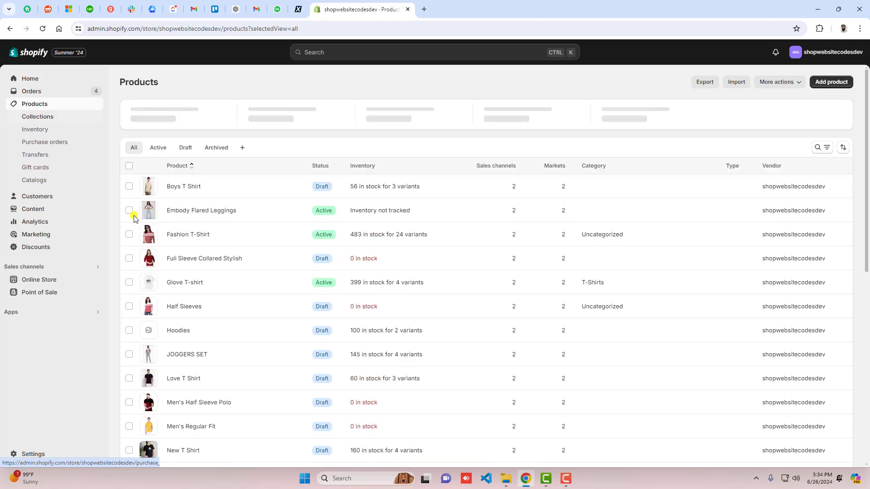
pyautogui.scroll(-3, 225, 312)
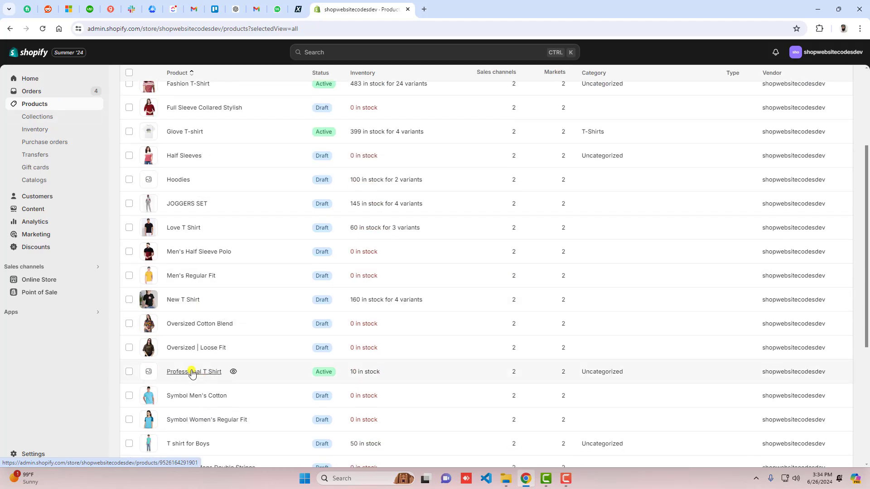
pyautogui.click(218, 372)
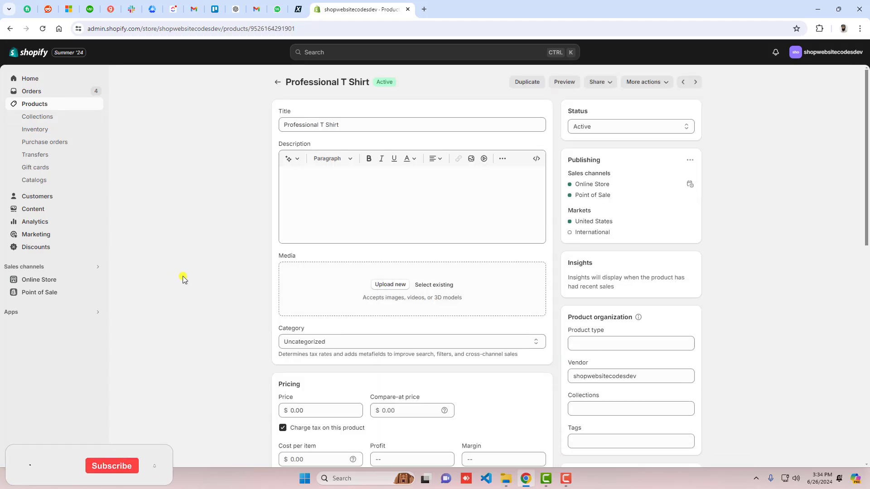
pyautogui.scroll(-15, 176, 267)
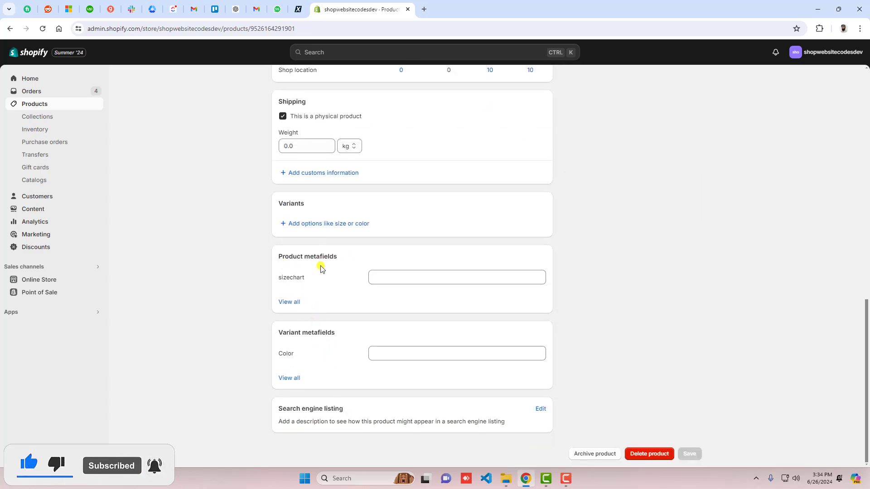
pyautogui.scroll(10, 343, 271)
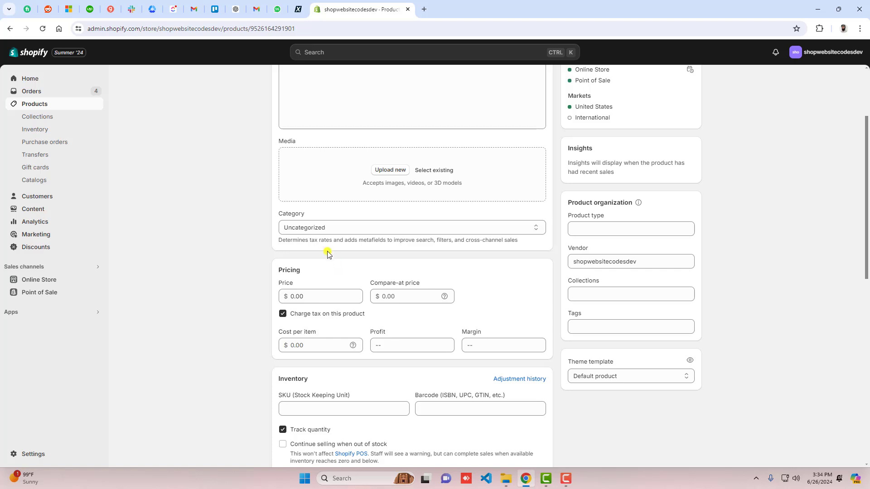
pyautogui.click(350, 229)
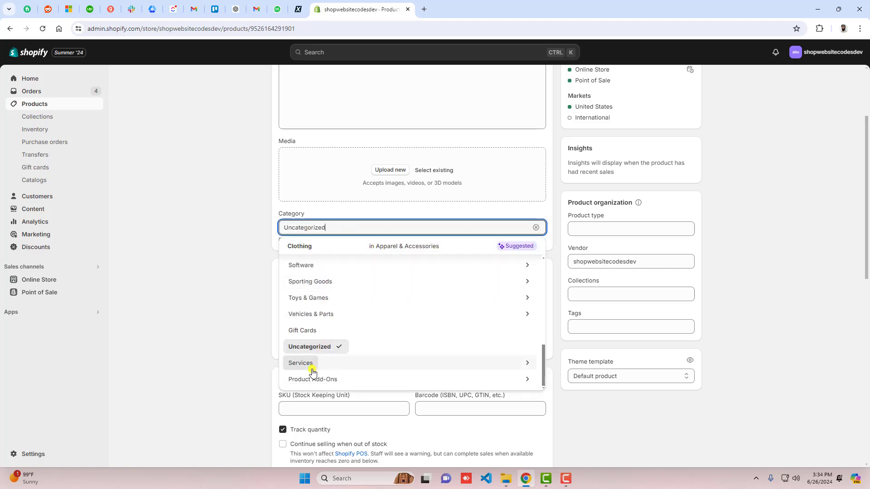
pyautogui.click(315, 298)
pyautogui.scroll(-10, 220, 312)
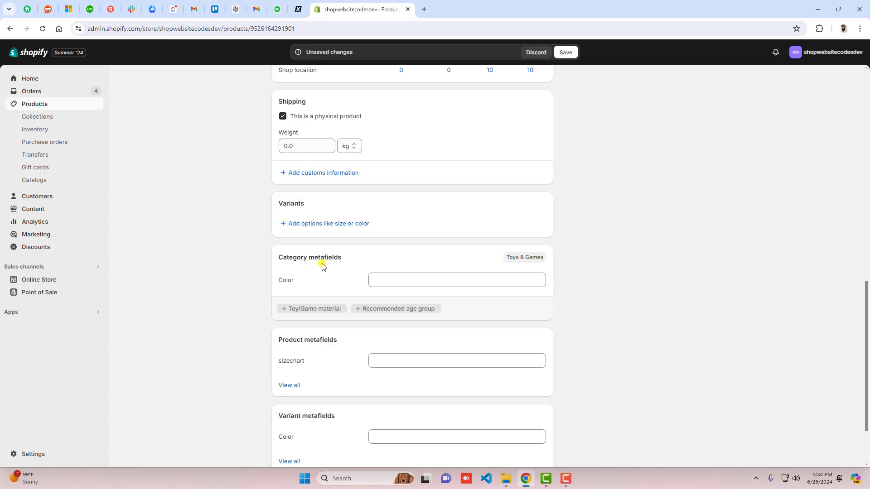
pyautogui.click(565, 52)
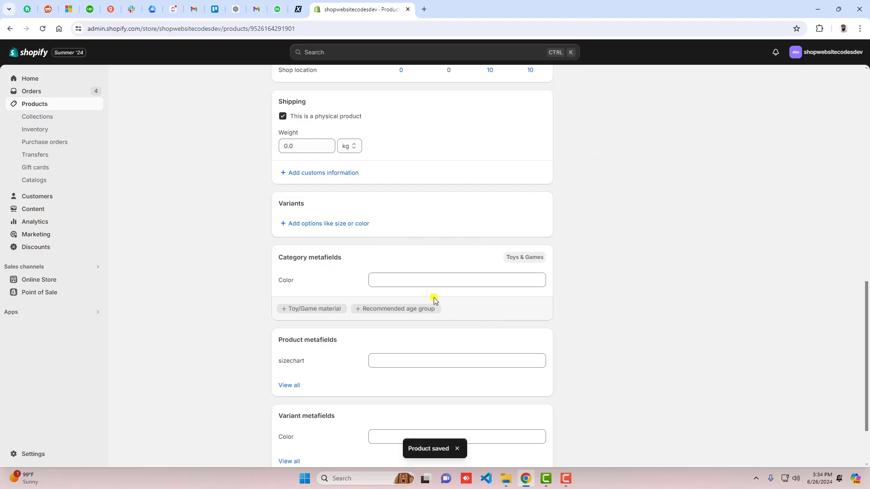
# Select Blue, Black and Red as values in the shirt's Color category metafield.
pyautogui.click(381, 284)
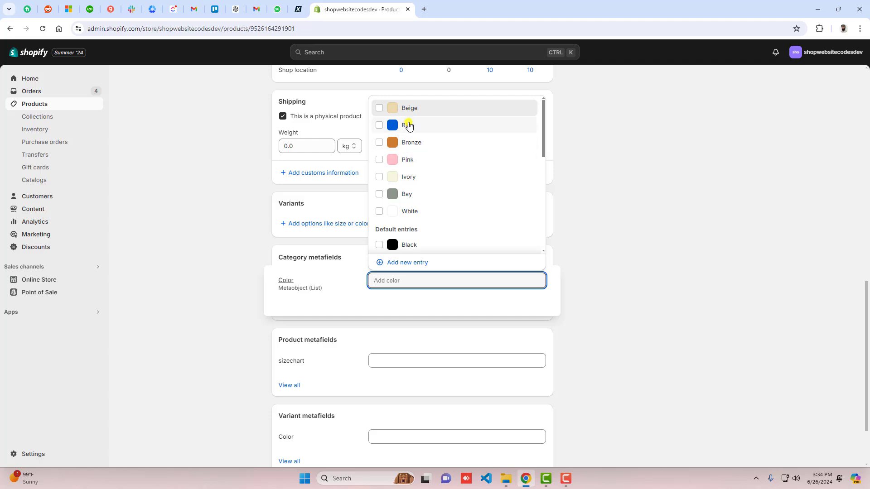
pyautogui.click(506, 478)
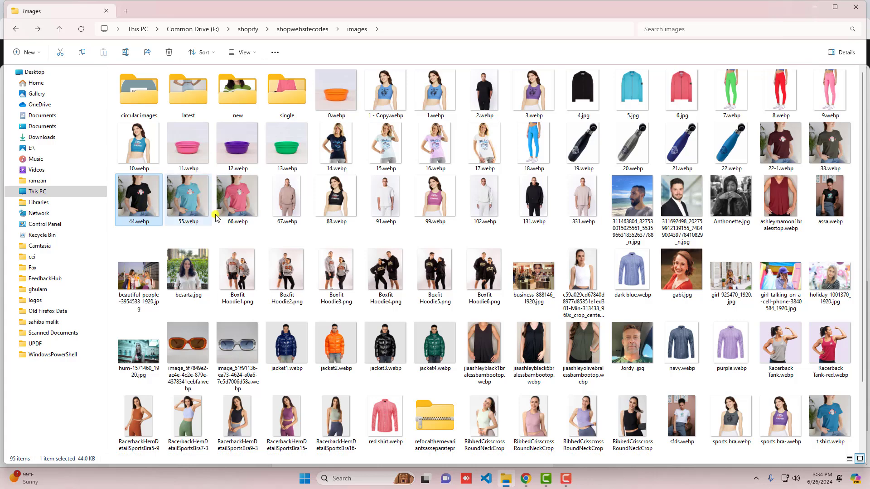
pyautogui.click(525, 479)
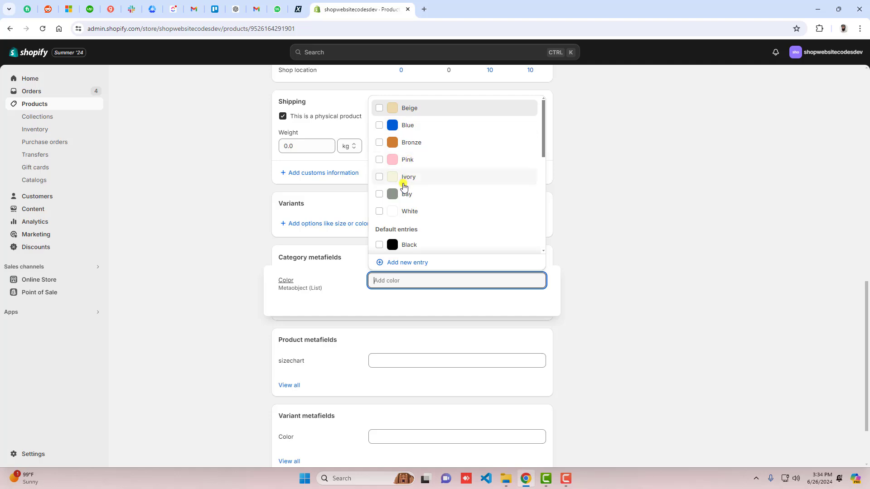
pyautogui.click(408, 127)
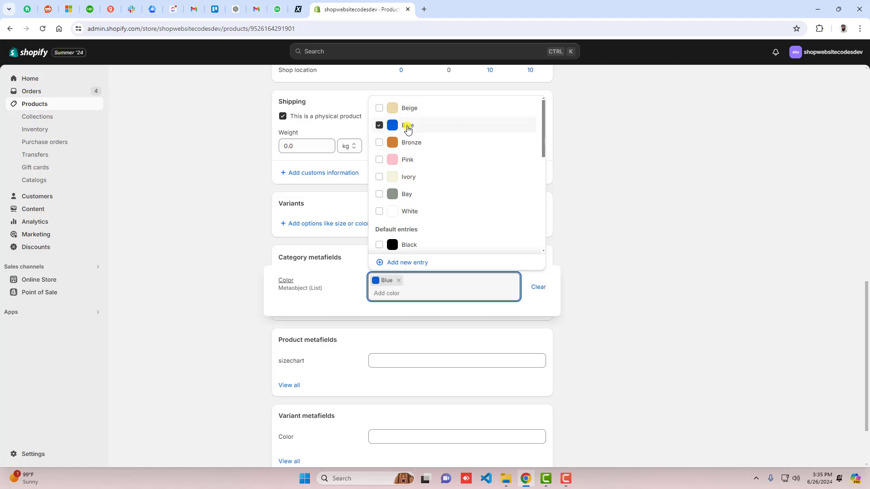
pyautogui.click(410, 247)
pyautogui.scroll(-3, 414, 229)
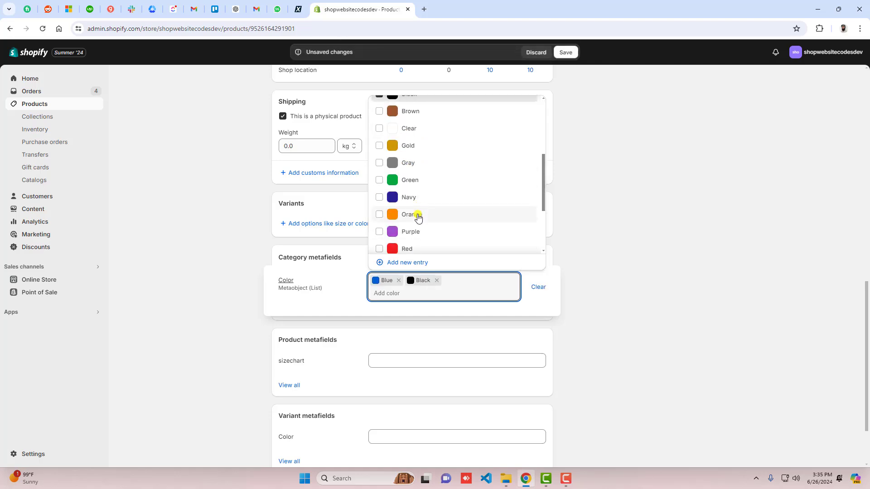
pyautogui.click(408, 250)
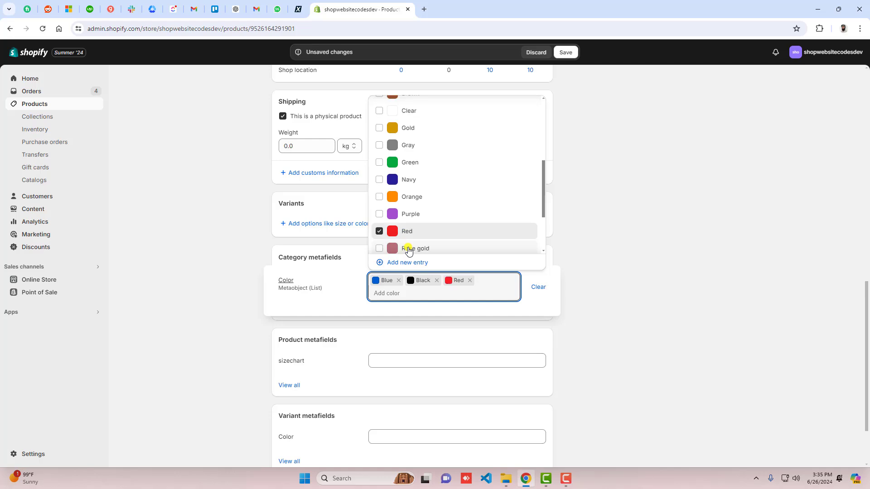
pyautogui.click(352, 308)
pyautogui.click(617, 245)
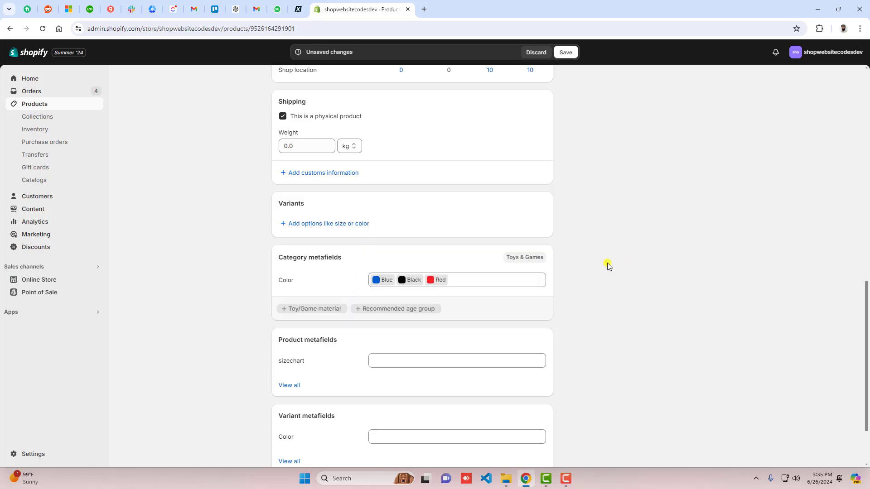
# Save the colours and add a variant option connected to the Color metafield, creating Blue, Black and Red.
pyautogui.click(566, 53)
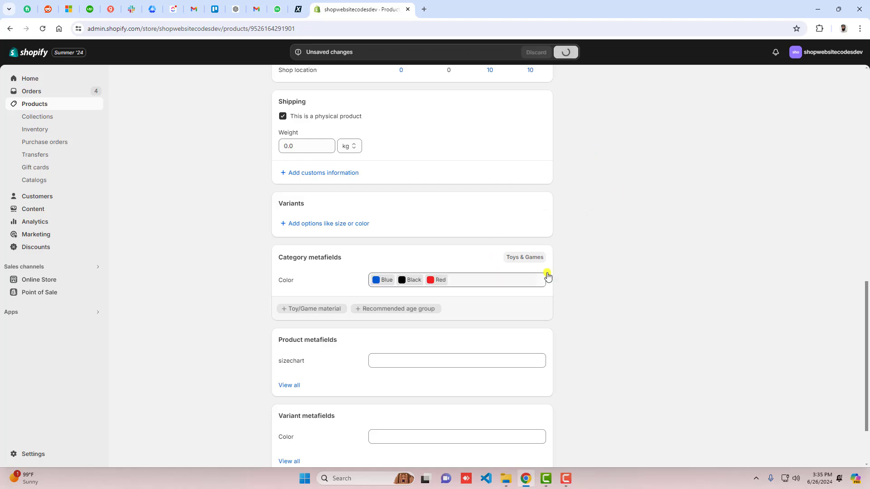
pyautogui.click(303, 225)
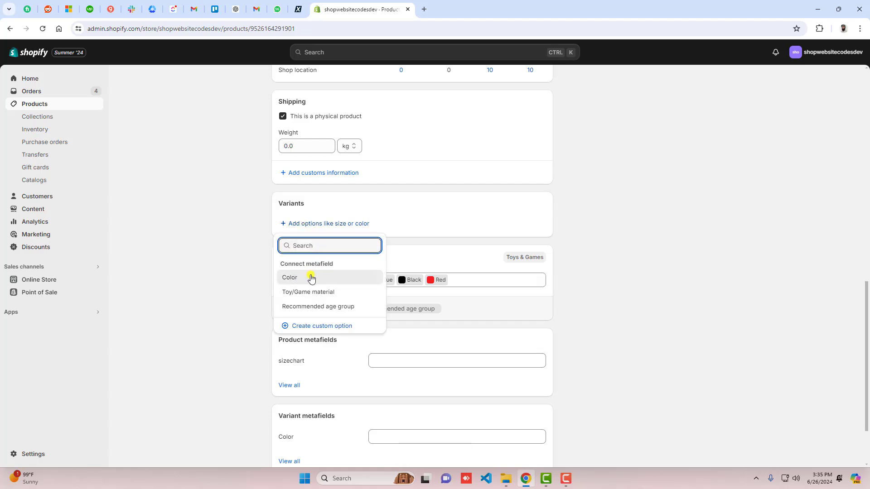
pyautogui.click(310, 278)
pyautogui.scroll(-3, 345, 244)
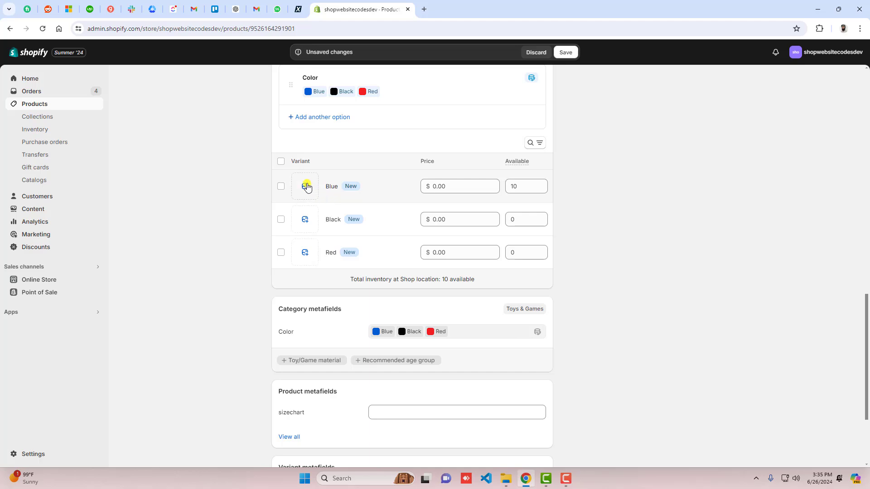
# Upload 44.webp, 55.webp and 66.webp and assign image 55 to the Blue variant.
pyautogui.click(307, 187)
pyautogui.moveTo(506, 479)
pyautogui.click(504, 431)
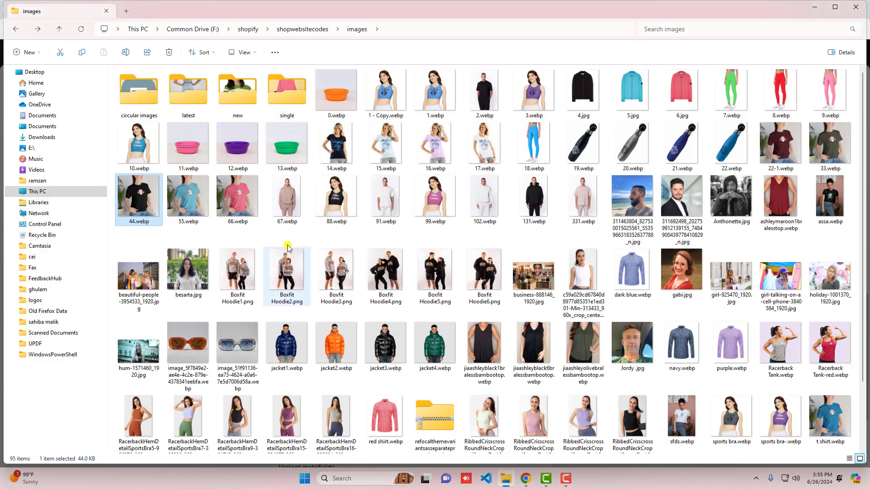
pyautogui.keyDown('ctrl'); pyautogui.click(193, 203); pyautogui.keyUp('ctrl')
pyautogui.keyDown('ctrl'); pyautogui.click(229, 207); pyautogui.keyUp('ctrl')
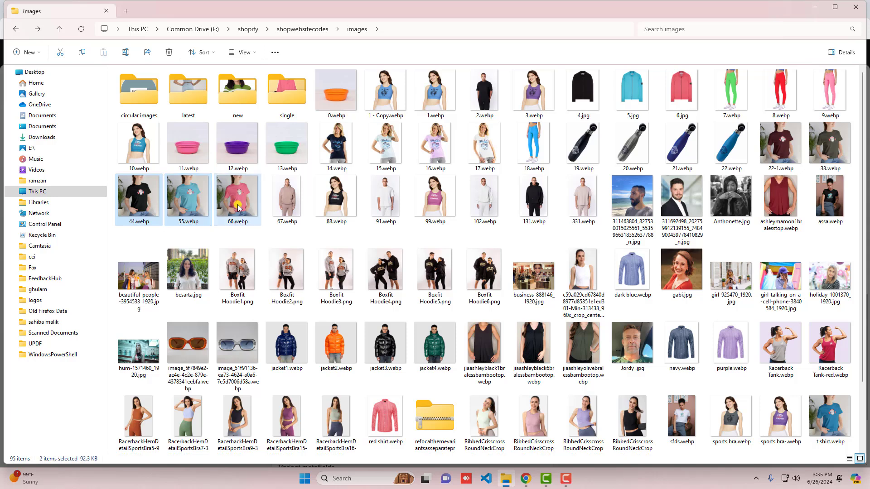
pyautogui.moveTo(140, 208); pyautogui.dragTo(427, 271)
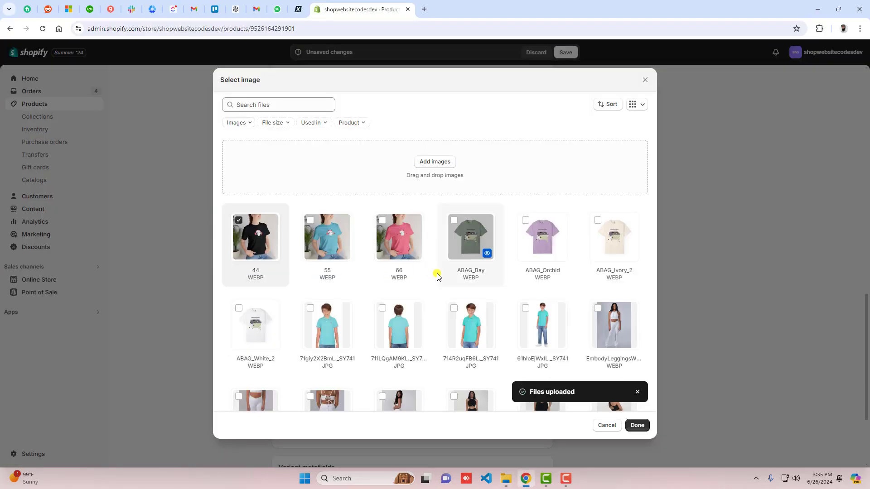
pyautogui.click(349, 265)
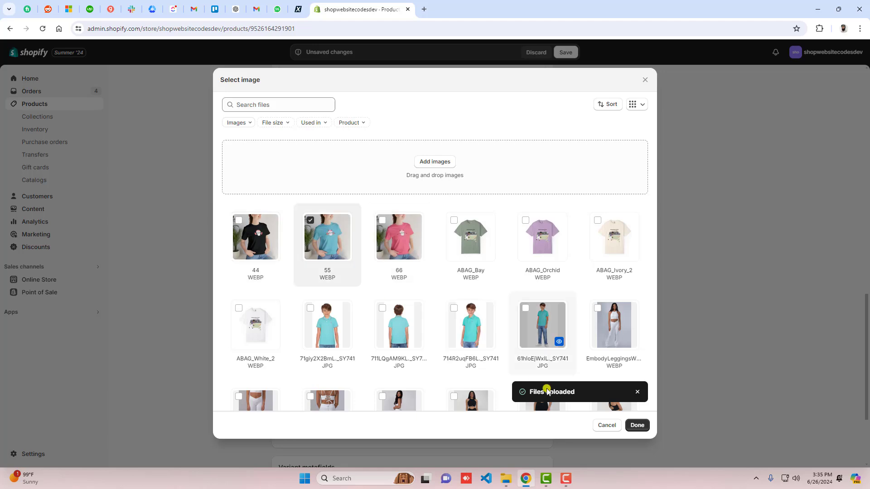
pyautogui.click(637, 425)
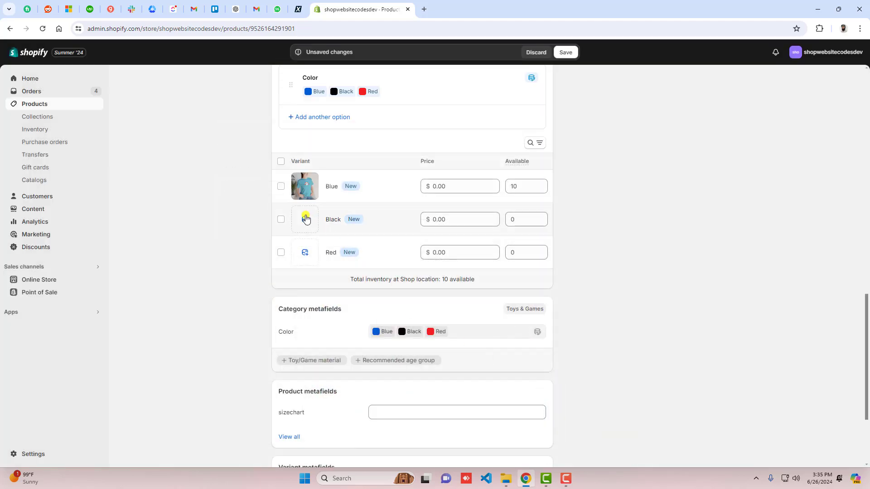
# Assign image 44 to the Black variant and image 66 to Red, then save the product.
pyautogui.click(306, 219)
pyautogui.click(419, 125)
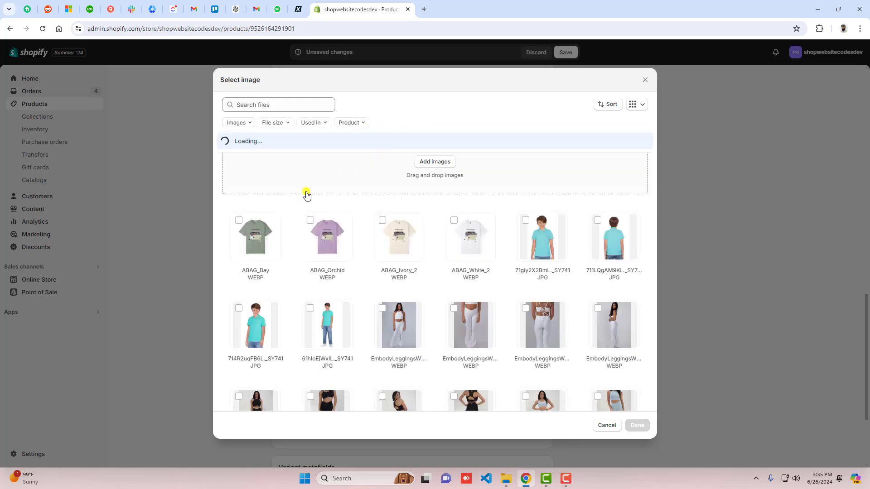
pyautogui.click(264, 254)
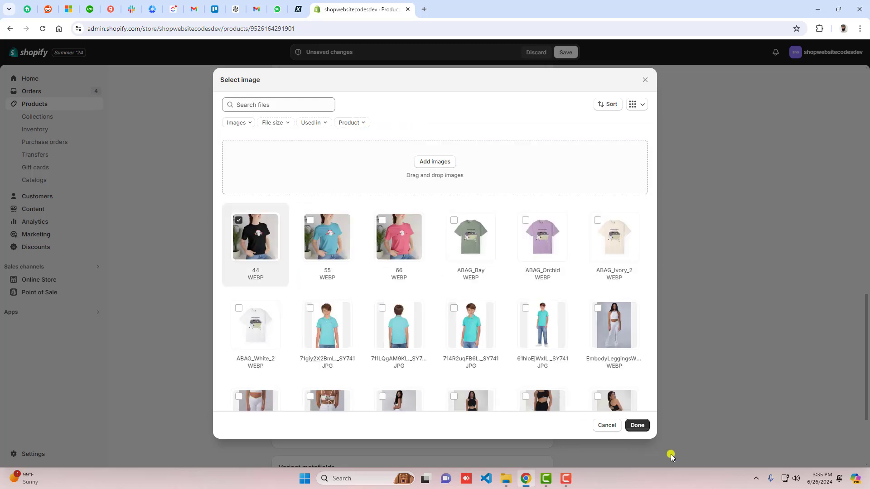
pyautogui.click(637, 425)
pyautogui.click(303, 250)
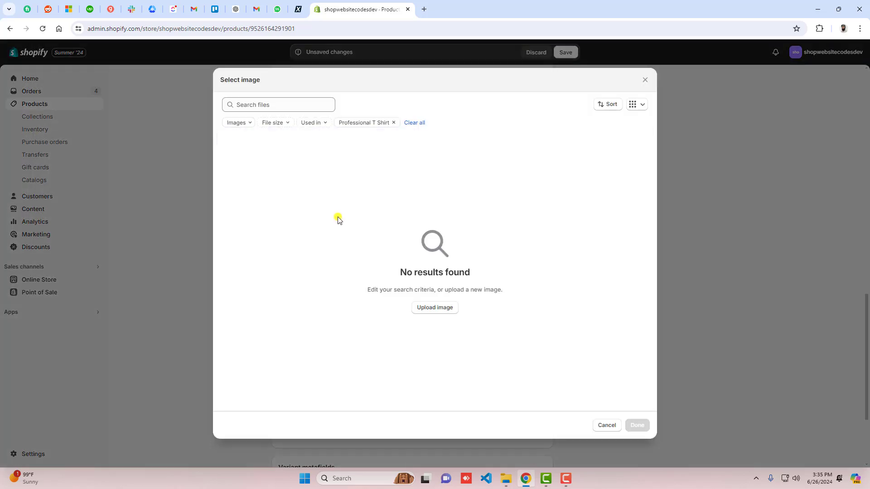
pyautogui.click(419, 125)
pyautogui.click(401, 243)
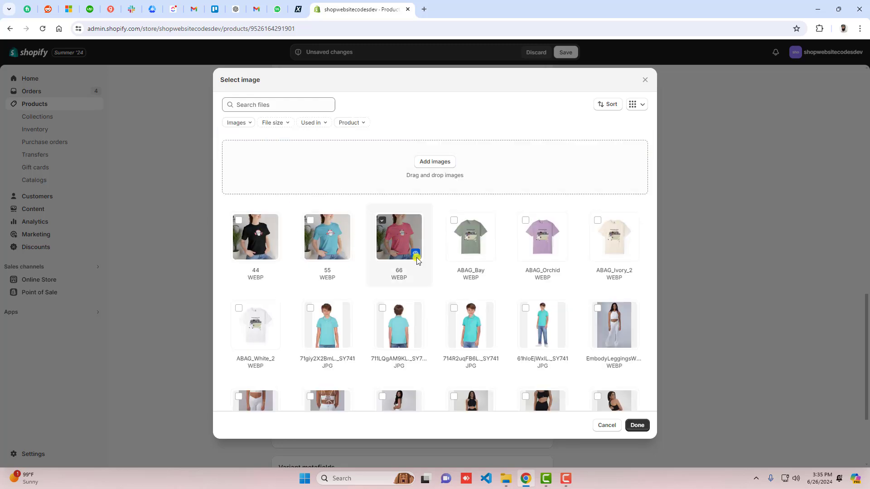
pyautogui.click(641, 427)
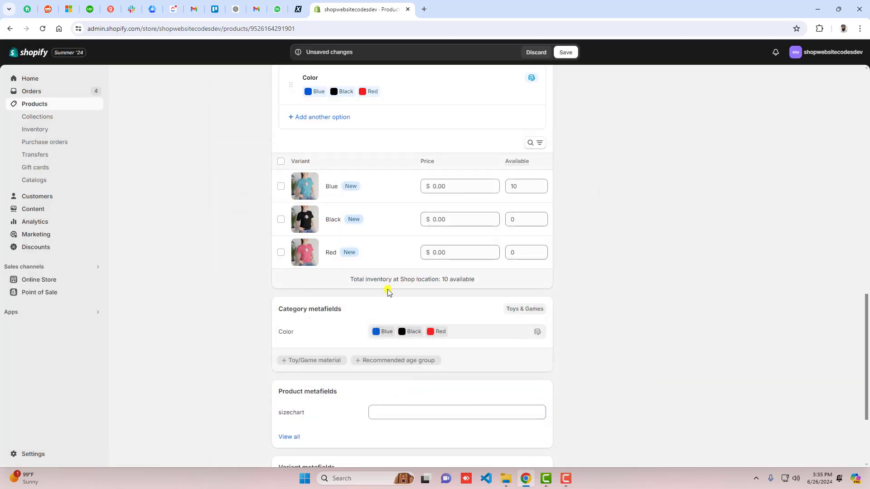
pyautogui.scroll(15, 641, 263)
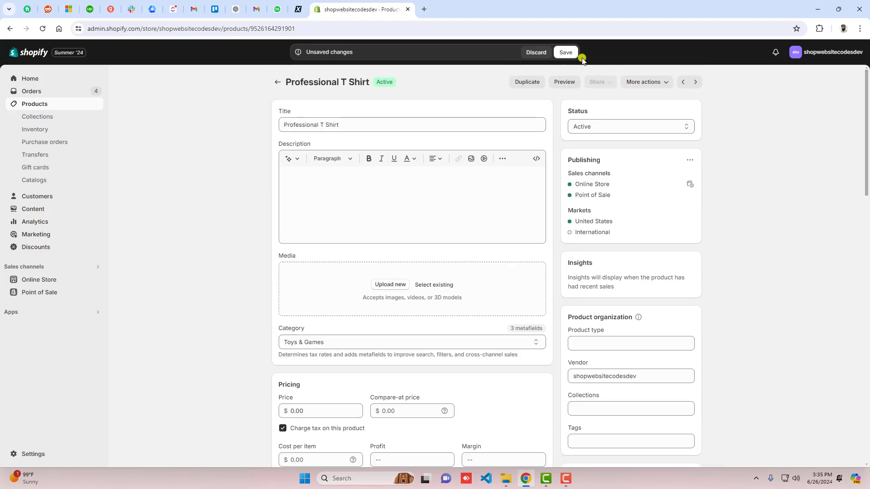
pyautogui.click(569, 53)
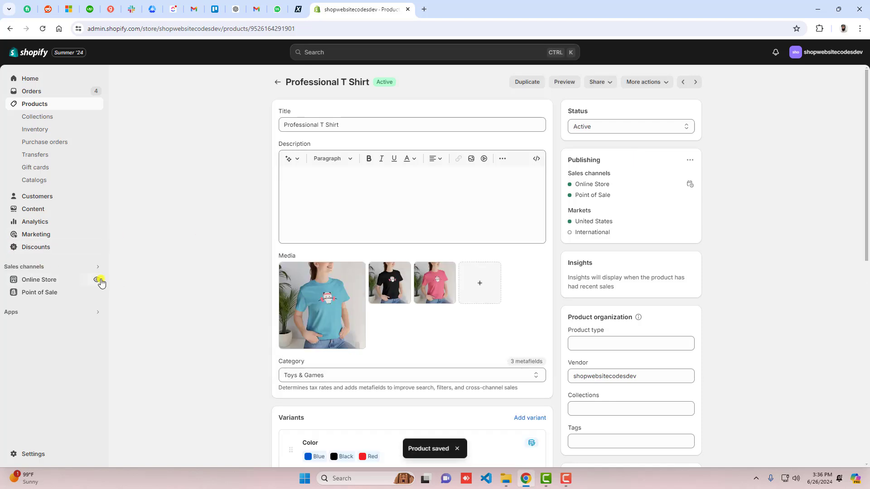
# Open the online store and search it for 'Professional T Shirt'.
pyautogui.click(97, 280)
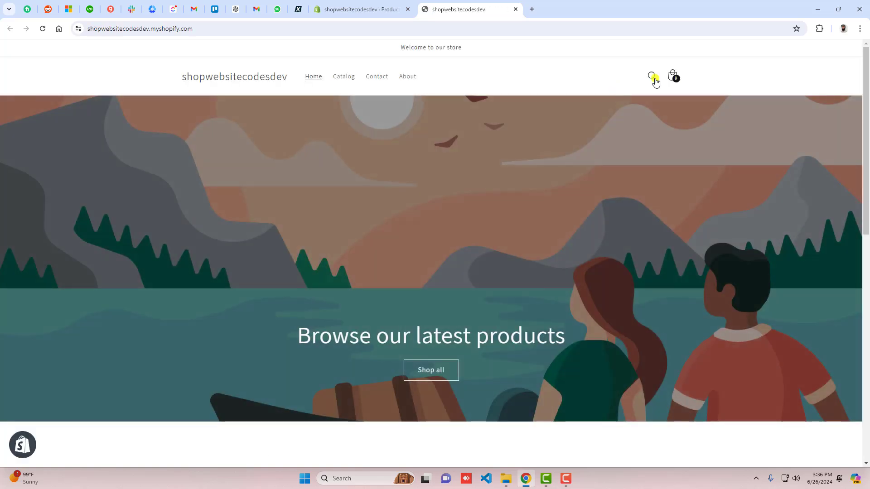
pyautogui.click(652, 77)
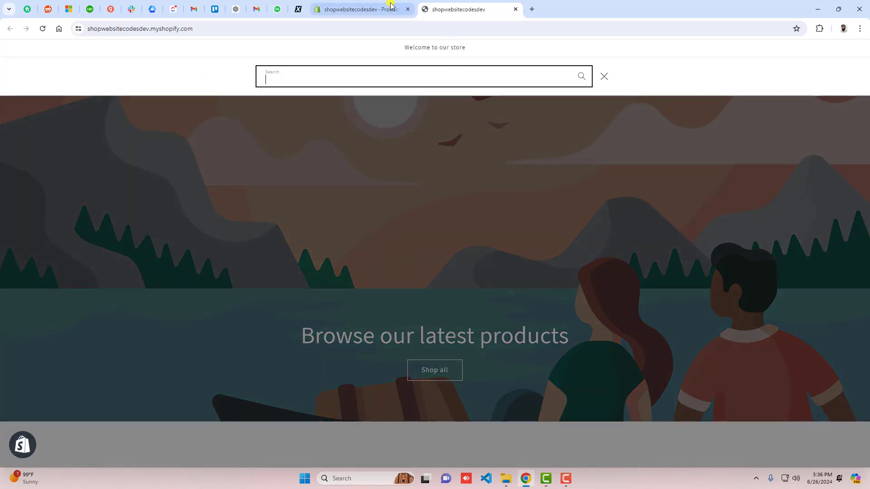
pyautogui.click(362, 9)
pyautogui.moveTo(363, 124); pyautogui.dragTo(247, 116)
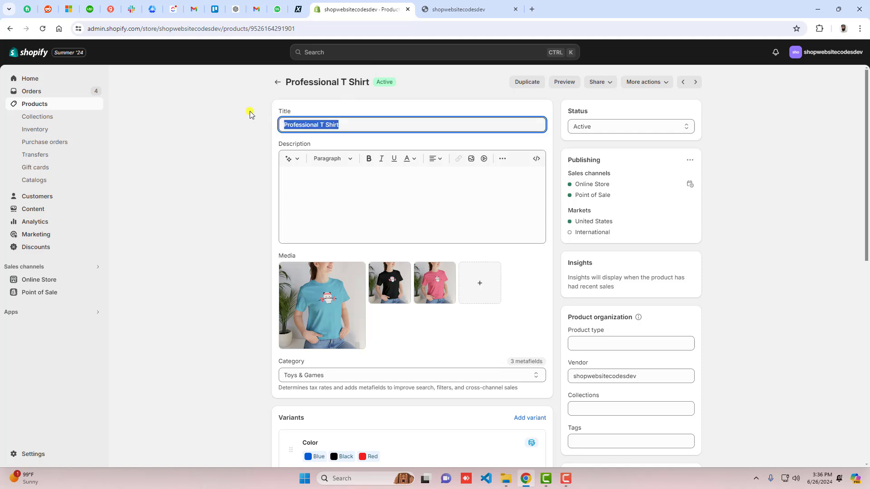
pyautogui.hotkey('ctrl', 'c')
pyautogui.click(458, 9)
pyautogui.hotkey('ctrl', 'v')
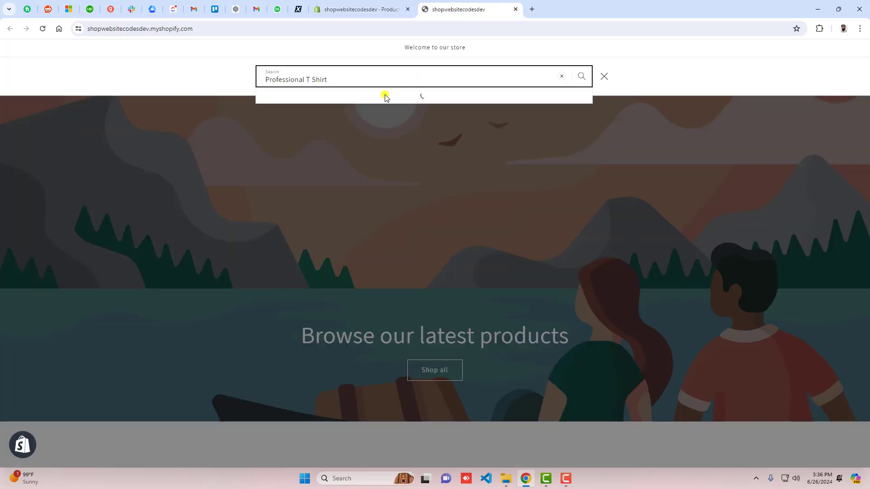
# Open the product page and check the Black and Red swatches, which show sold out.
pyautogui.click(325, 118)
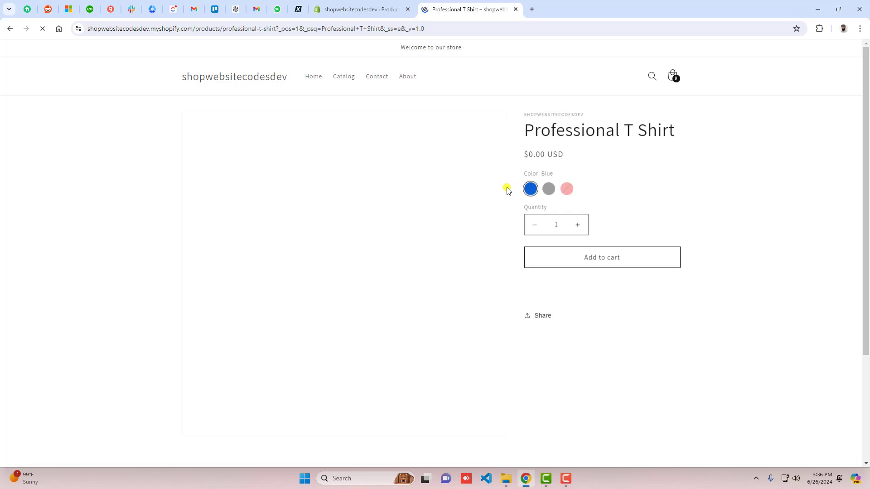
pyautogui.click(548, 188)
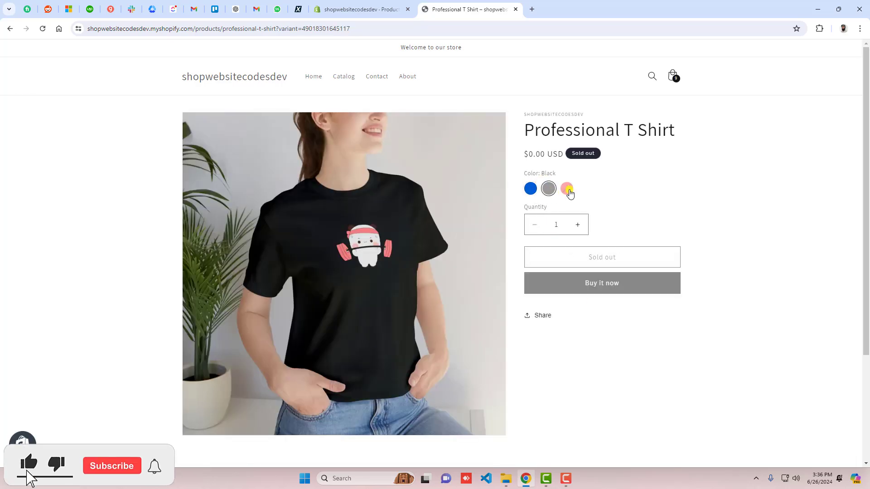
pyautogui.click(568, 189)
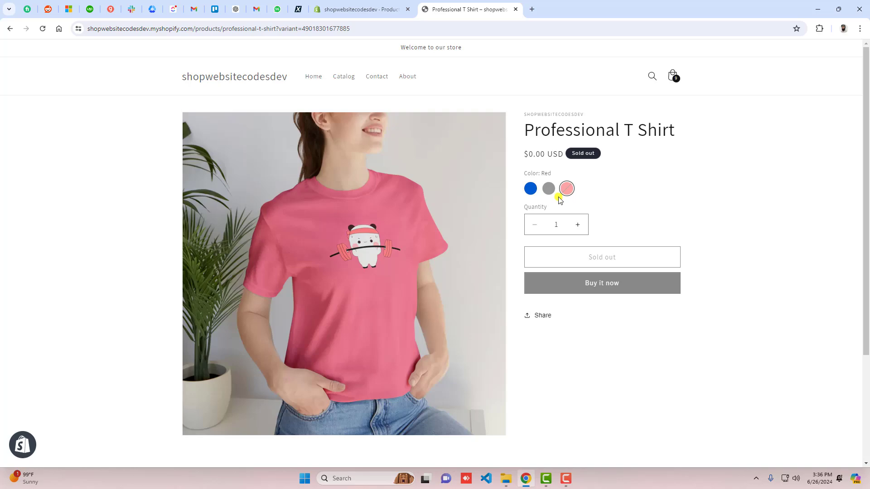
pyautogui.click(376, 10)
pyautogui.scroll(-6, 613, 324)
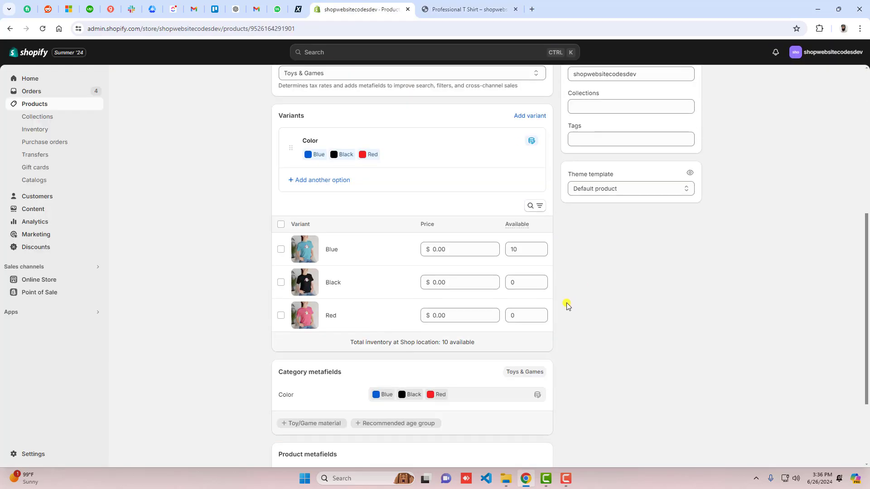
# Set 10 available for both the Black and Red variants and save.
pyautogui.click(526, 282)
pyautogui.write('10')
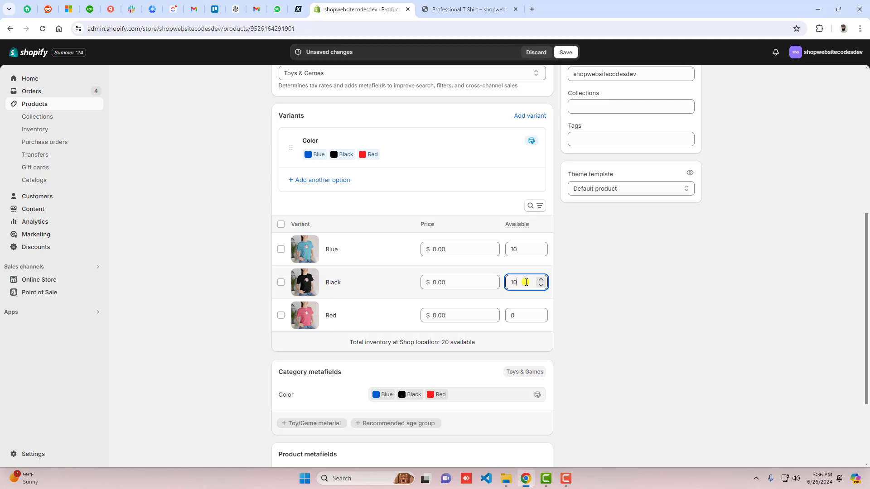
pyautogui.click(522, 309)
pyautogui.write('10')
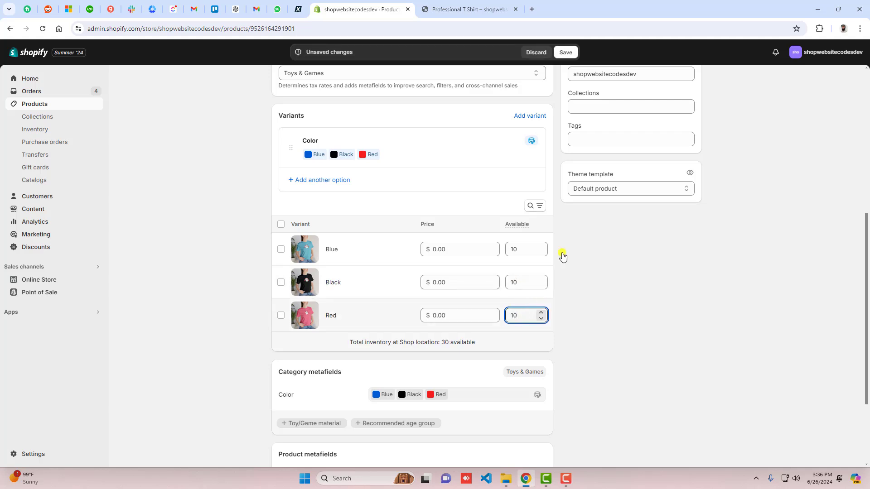
pyautogui.click(564, 53)
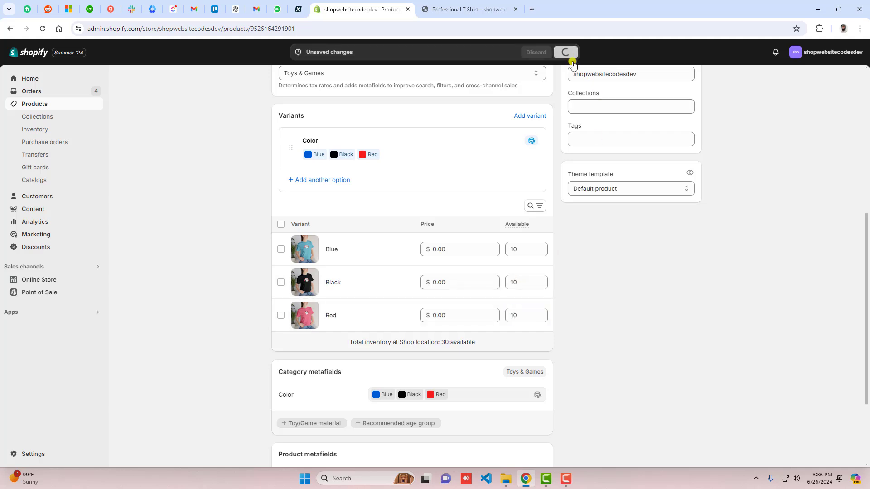
# Reload the storefront product page and confirm the Black and Blue variants are selectable.
pyautogui.click(487, 10)
pyautogui.click(42, 29)
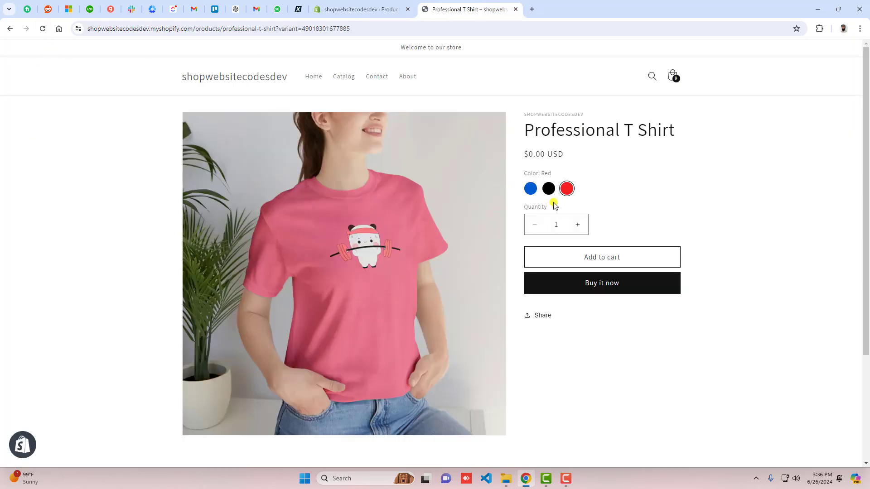
pyautogui.click(549, 189)
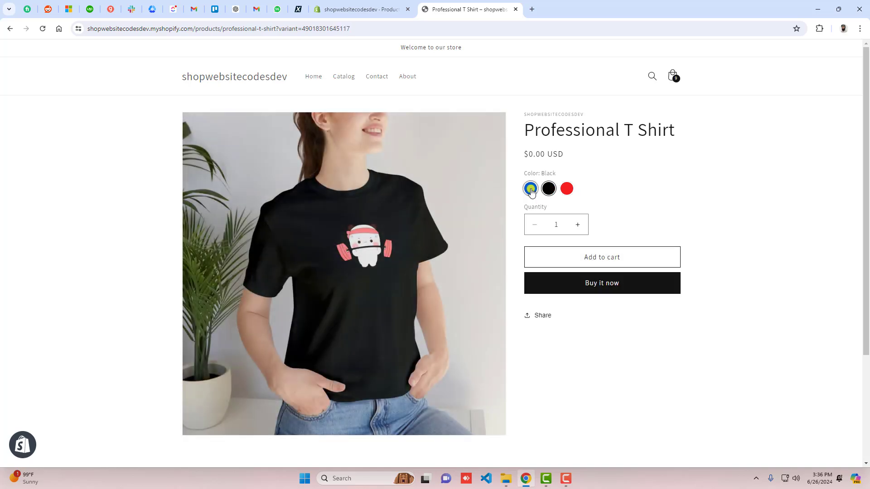
pyautogui.click(531, 189)
pyautogui.hotkey('ctrl', 'shift', 'Tab')
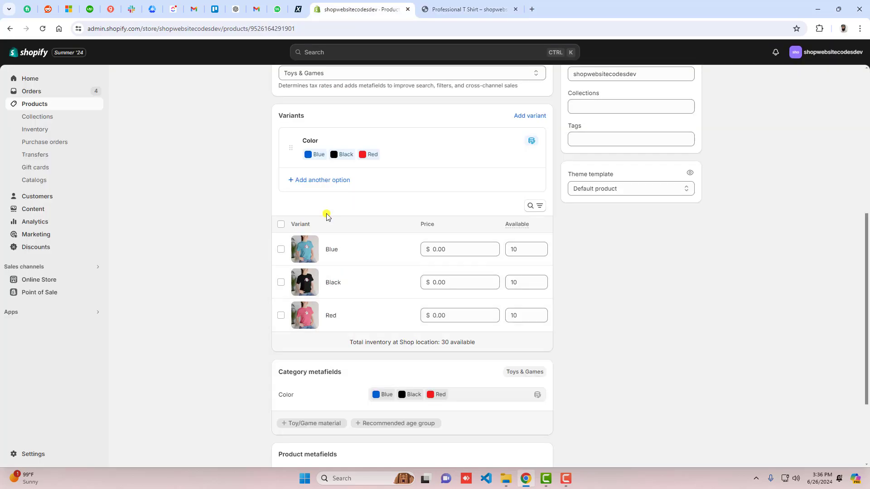
# Choose 'Add new entry' from the Color option's values list to open a blank colour form.
pyautogui.click(420, 155)
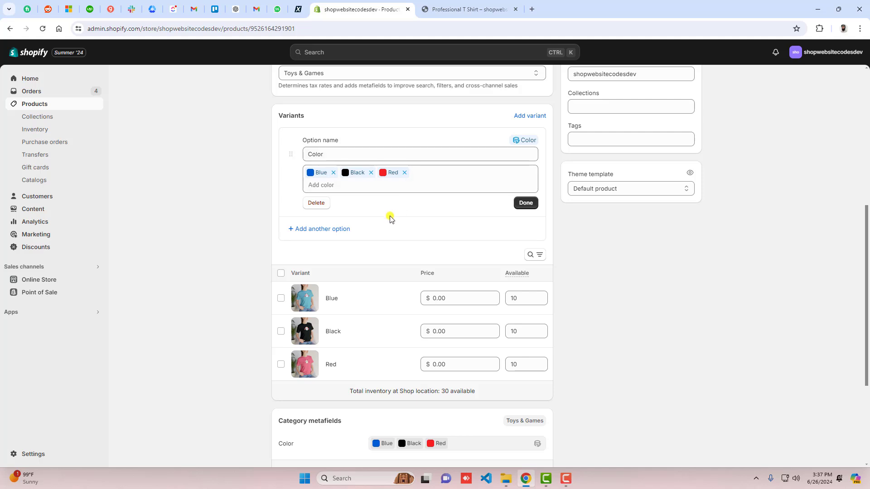
pyautogui.click(368, 184)
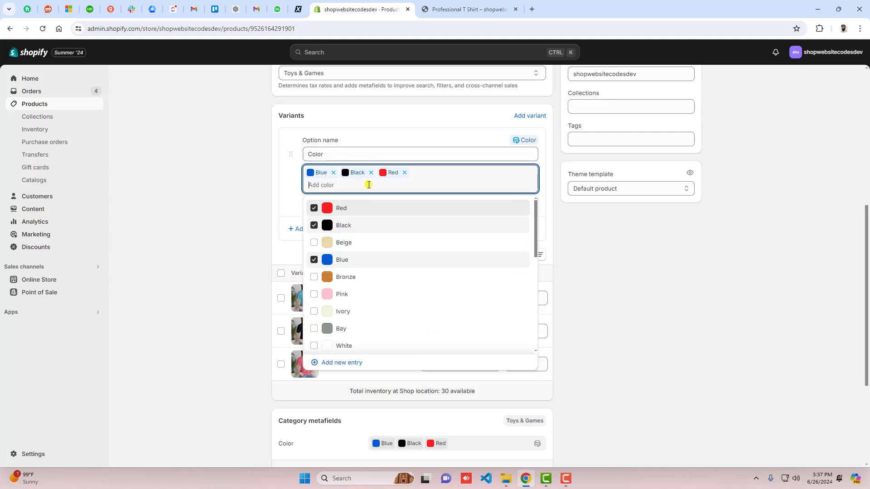
pyautogui.scroll(-10, 386, 298)
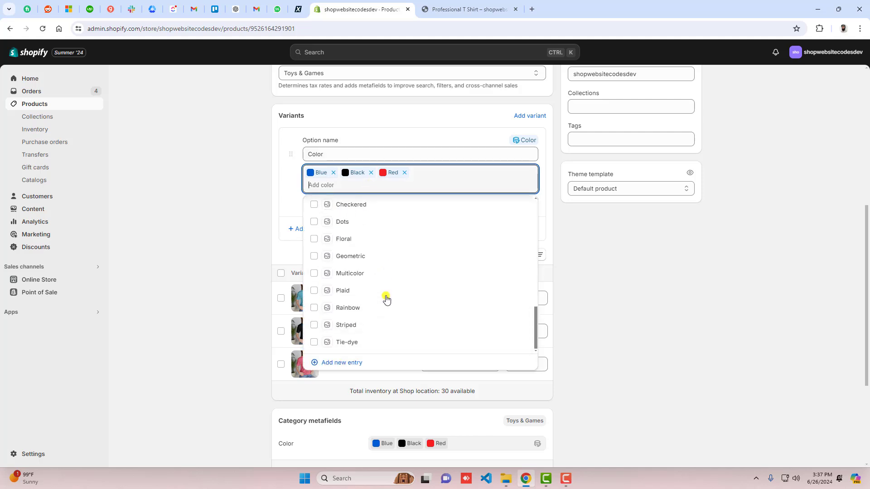
pyautogui.click(346, 363)
pyautogui.click(243, 152)
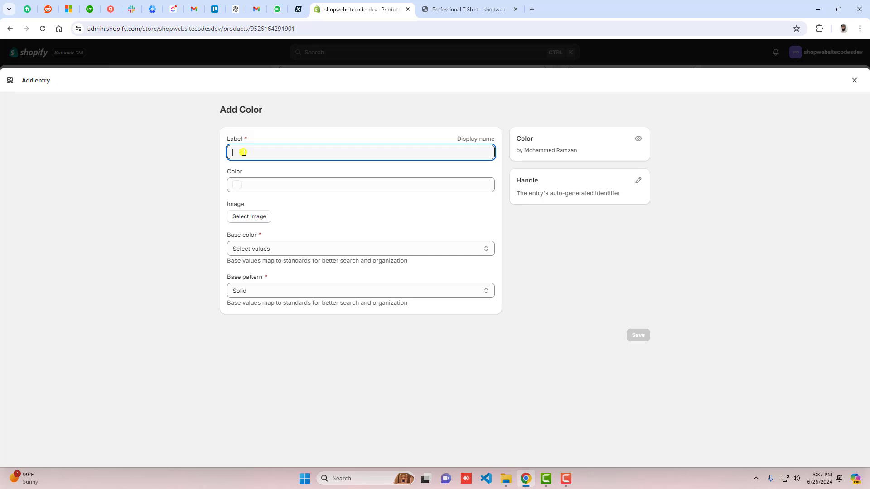
# Label the new colour Mehroon and give it swatch colour #7E2A2A.
pyautogui.write('Mrh')
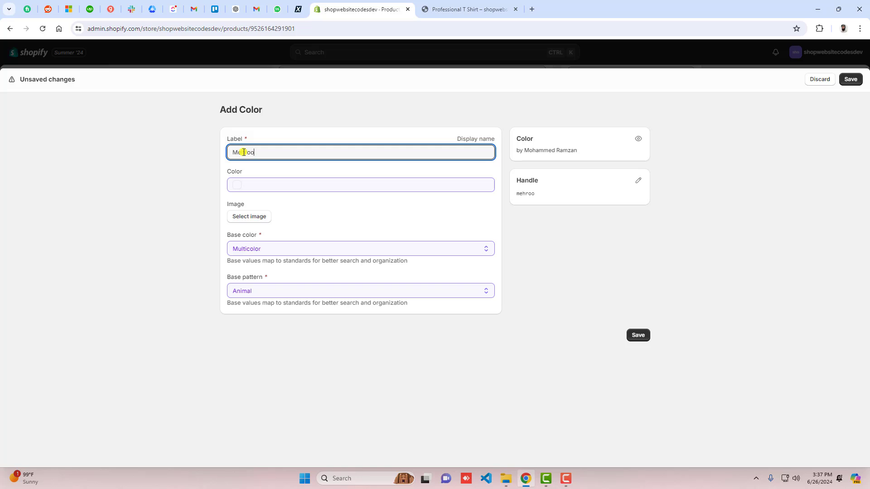
pyautogui.click(276, 184)
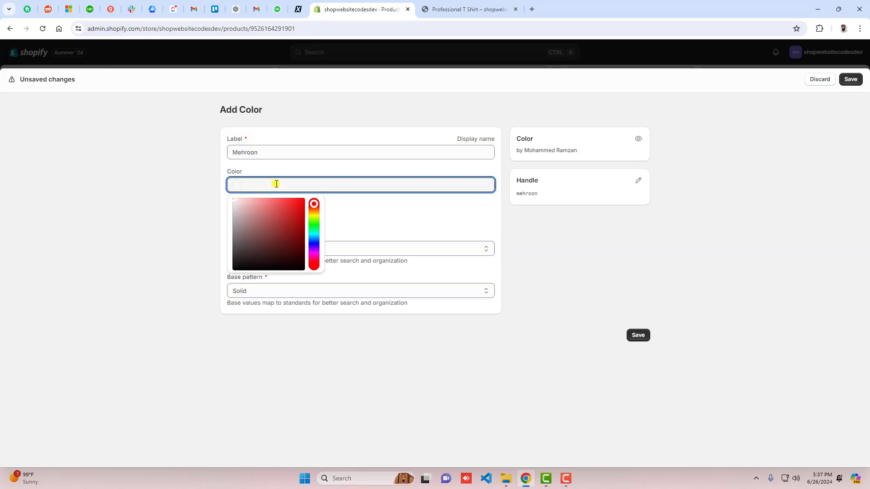
pyautogui.moveTo(244, 257); pyautogui.dragTo(281, 238)
pyautogui.click(394, 219)
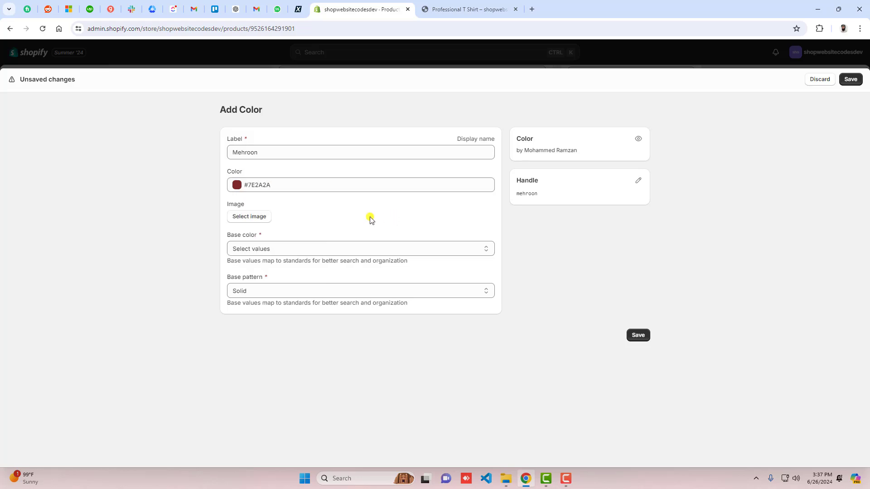
# Upload 22-1.webp and set it as the Mehroon swatch image.
pyautogui.click(254, 219)
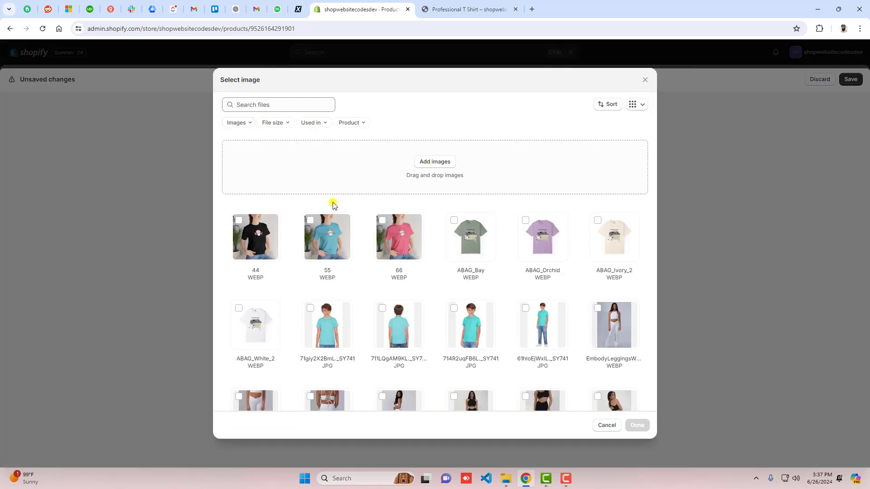
pyautogui.hotkey('alt', 'Tab')
pyautogui.click(780, 151)
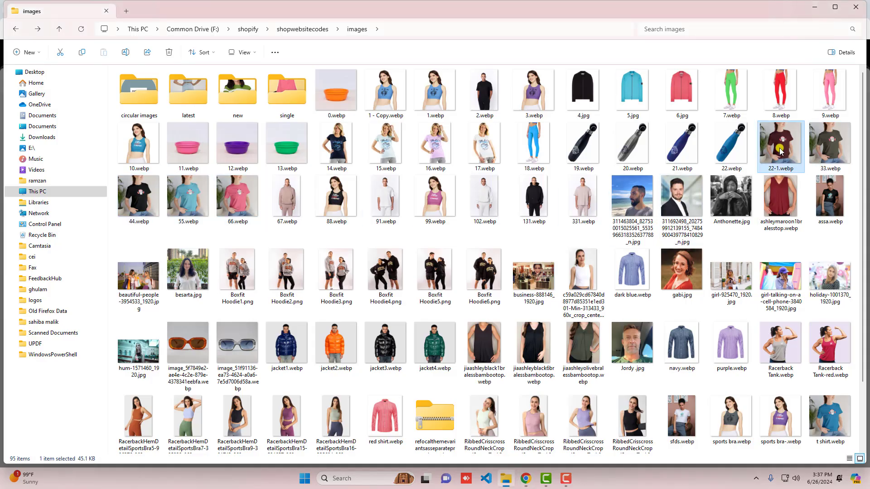
pyautogui.hotkey('alt', 'Tab')
pyautogui.moveTo(779, 145); pyautogui.dragTo(453, 290)
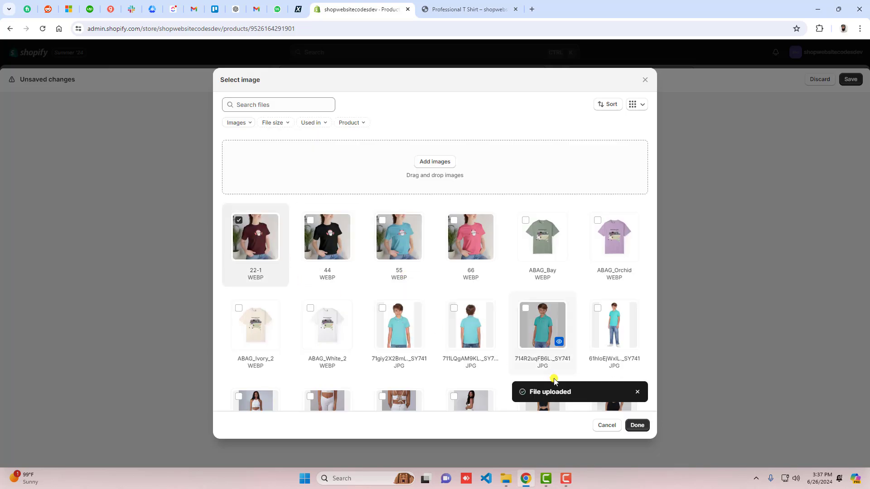
pyautogui.click(636, 425)
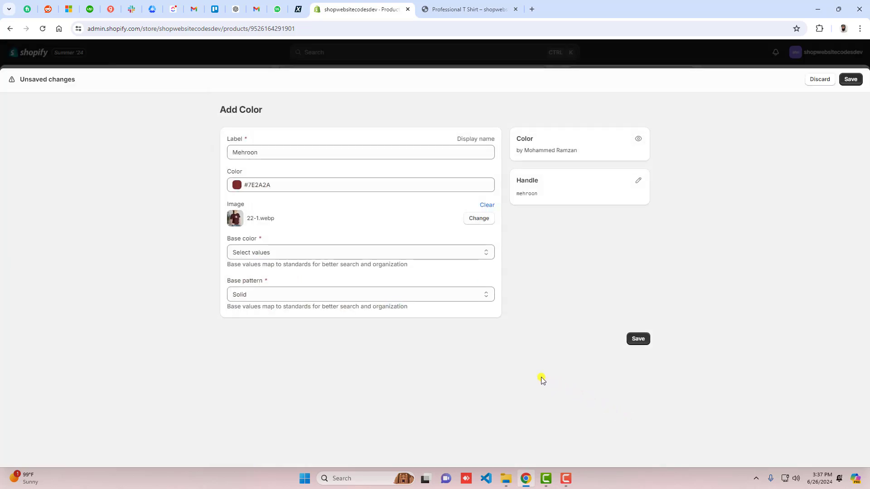
# Set the base colour to Red and save the Mehroon entry as a new Color variant.
pyautogui.click(266, 253)
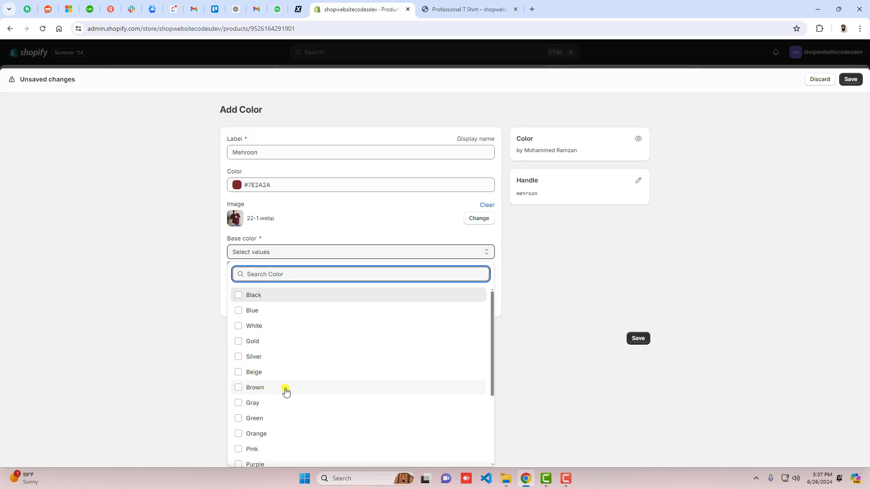
pyautogui.scroll(-3, 286, 391)
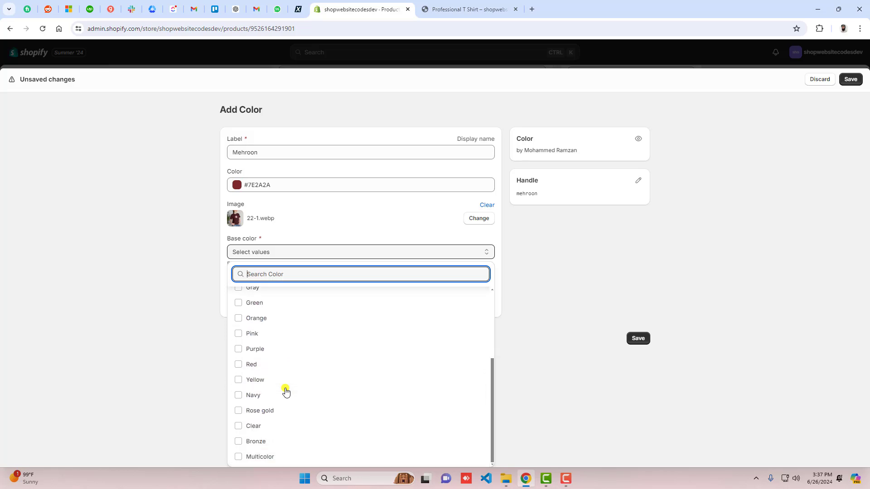
pyautogui.click(258, 364)
pyautogui.click(528, 324)
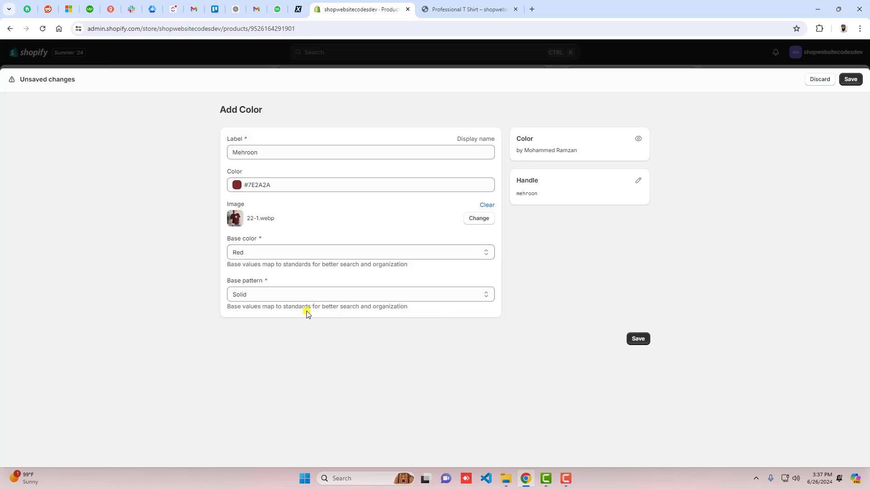
pyautogui.click(637, 339)
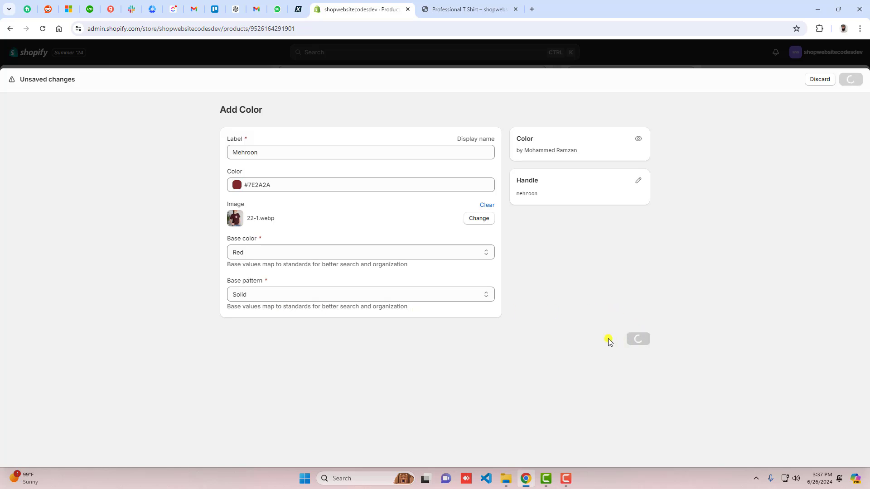
pyautogui.click(525, 203)
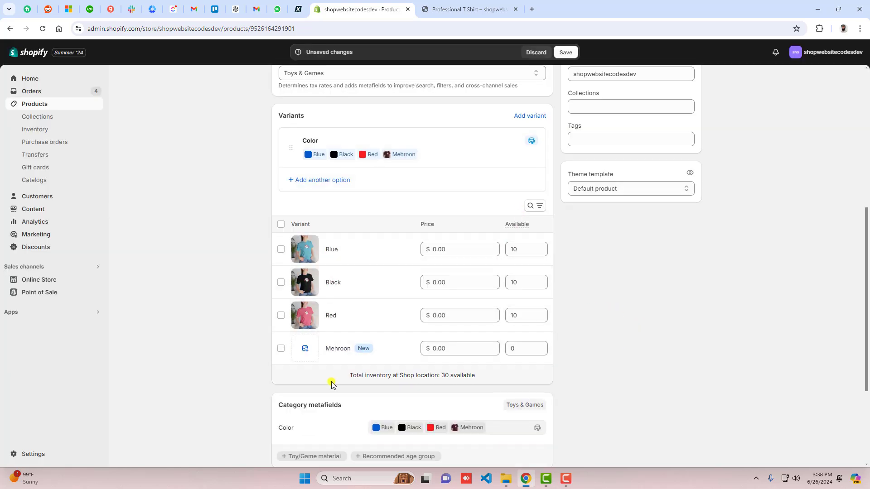
# Assign the 22-1 maroon shirt image to the Mehroon variant and save the product.
pyautogui.click(305, 351)
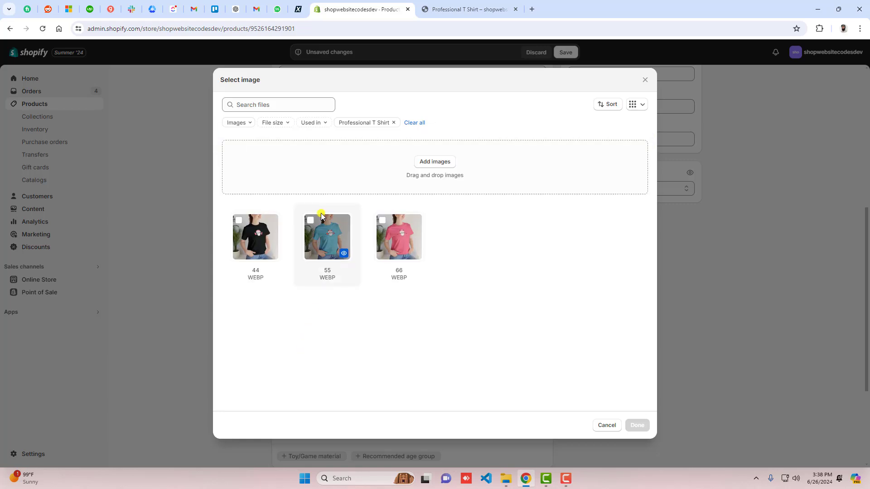
pyautogui.click(414, 123)
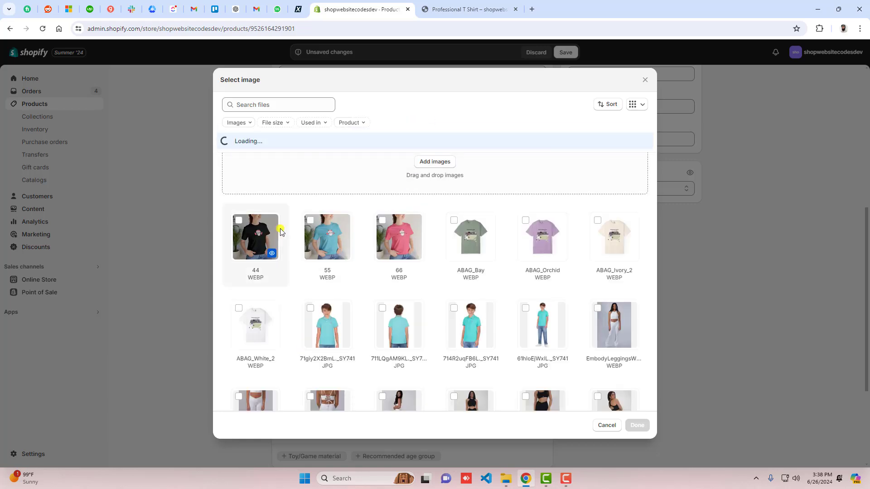
pyautogui.click(253, 244)
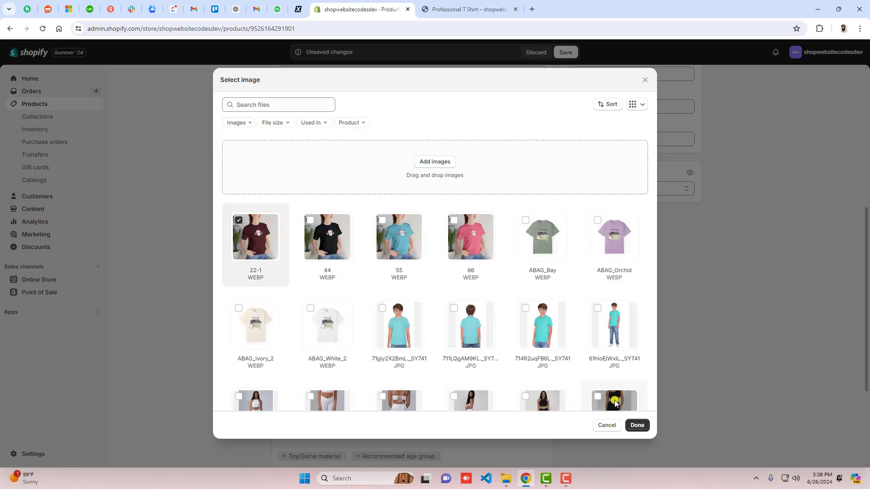
pyautogui.click(639, 426)
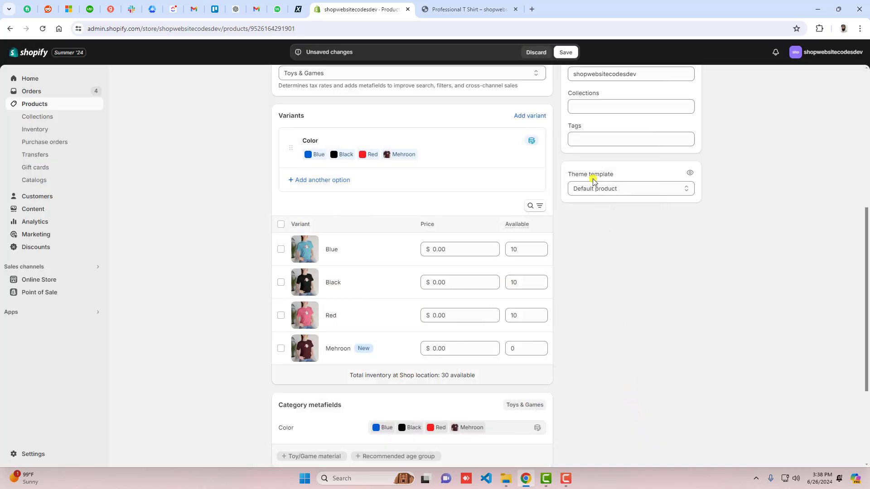
pyautogui.click(562, 58)
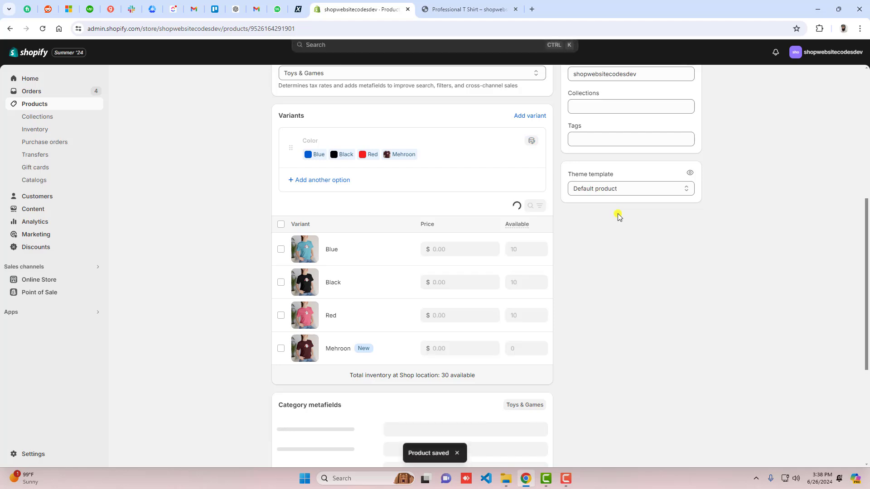
# Reload the storefront and view the new Mehroon swatch, which appears sold out.
pyautogui.click(457, 10)
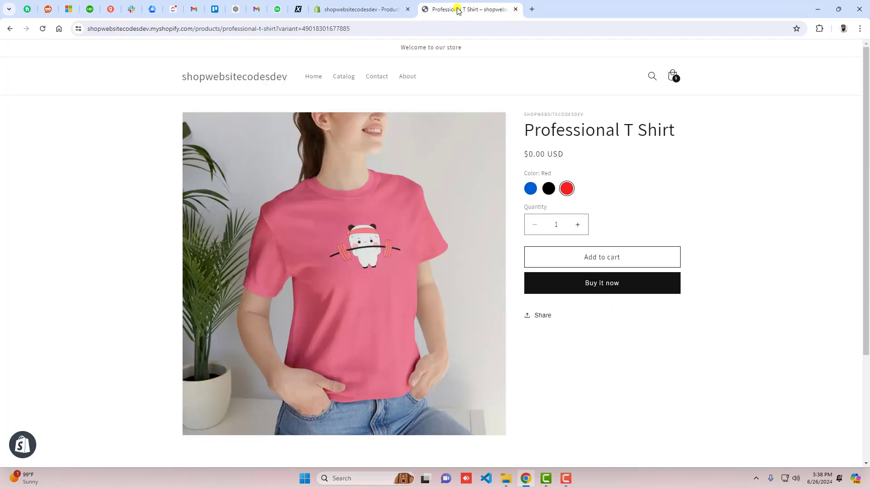
pyautogui.click(42, 29)
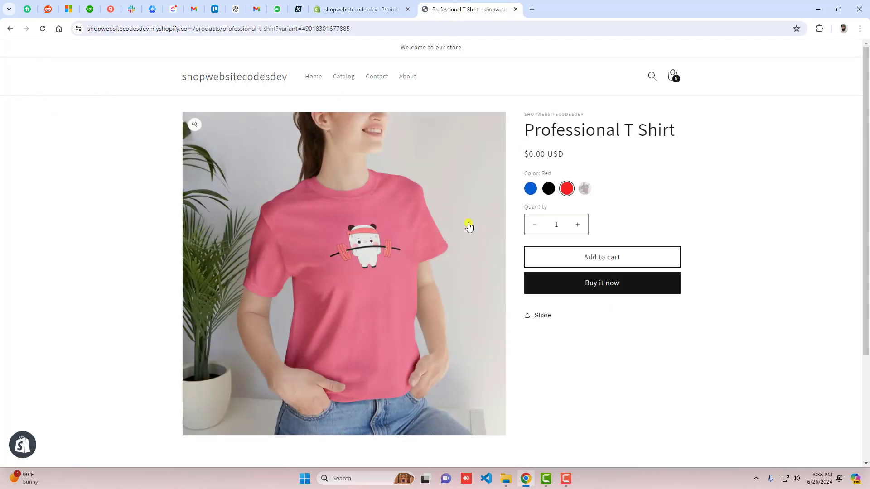
pyautogui.click(585, 188)
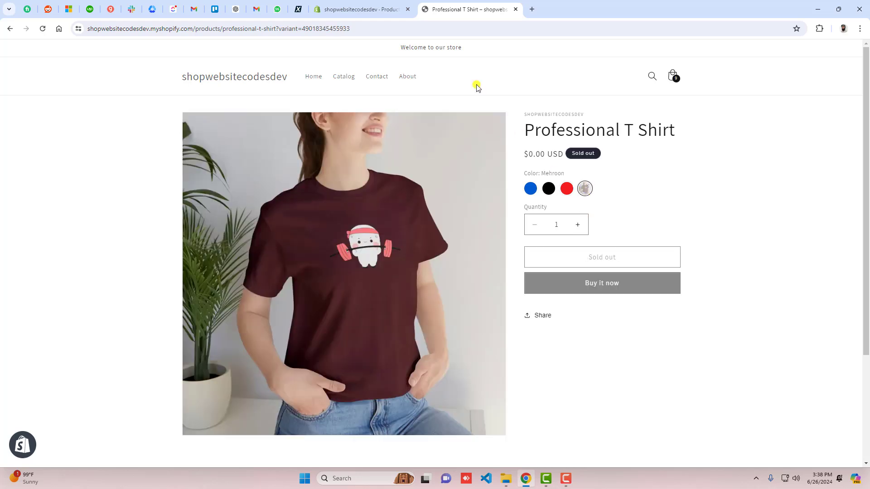
pyautogui.click(377, 14)
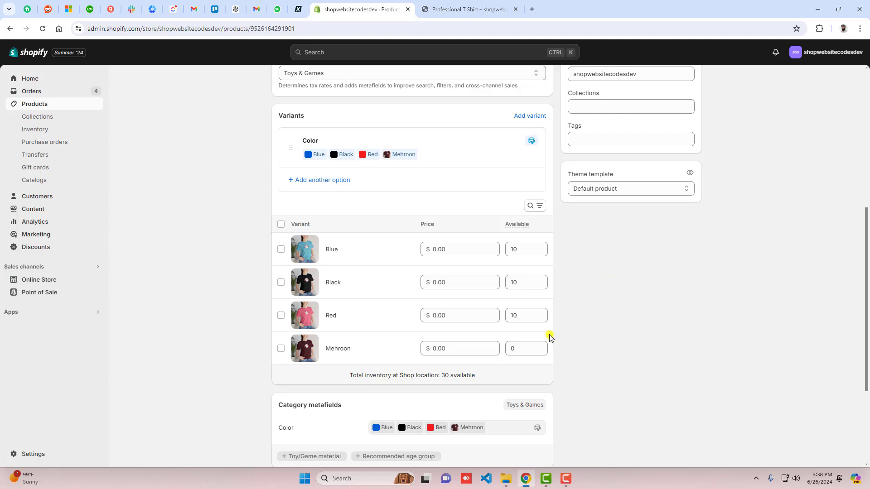
# Set the Mehroon variant's available stock to 10 and save.
pyautogui.doubleClick(527, 351)
pyautogui.write('10')
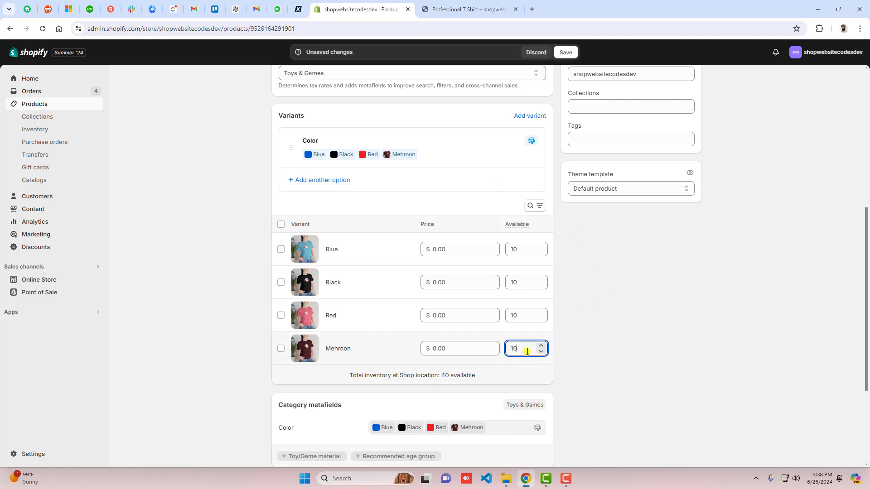
pyautogui.click(566, 53)
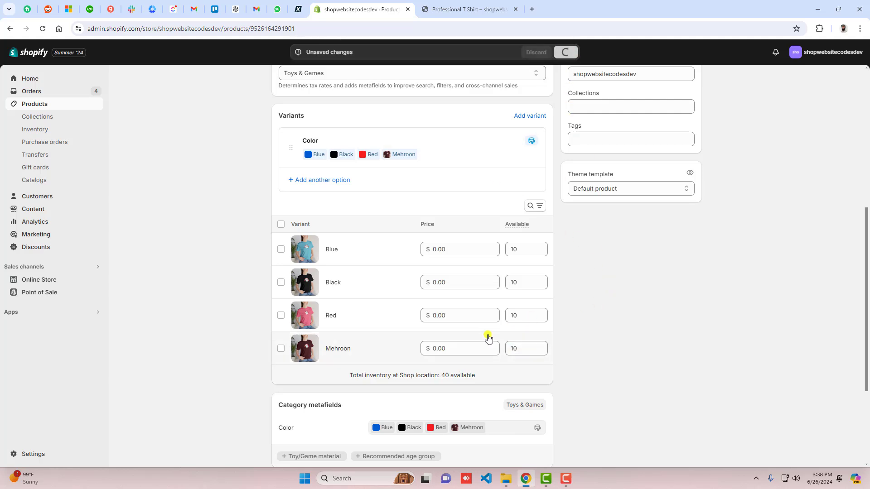
# Preview the Red, Black, Blue and Mehroon swatches on the storefront product page.
pyautogui.click(446, 10)
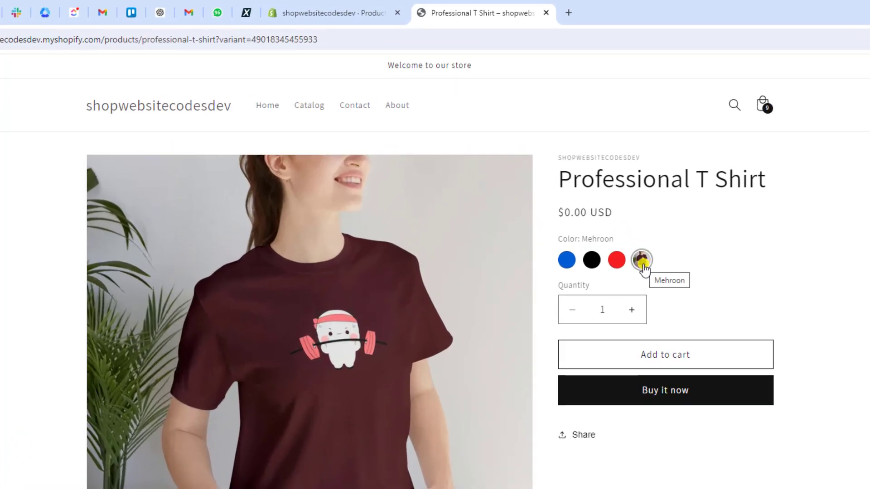
pyautogui.click(617, 260)
pyautogui.click(594, 261)
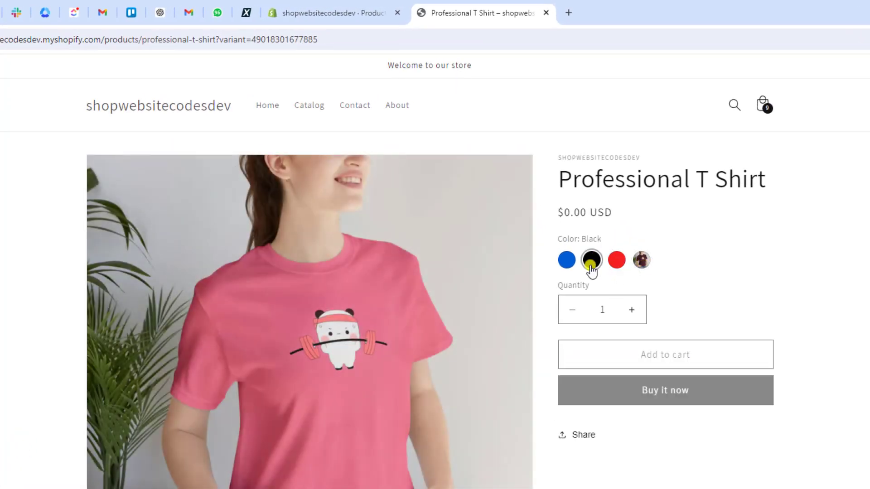
pyautogui.click(566, 261)
pyautogui.click(640, 261)
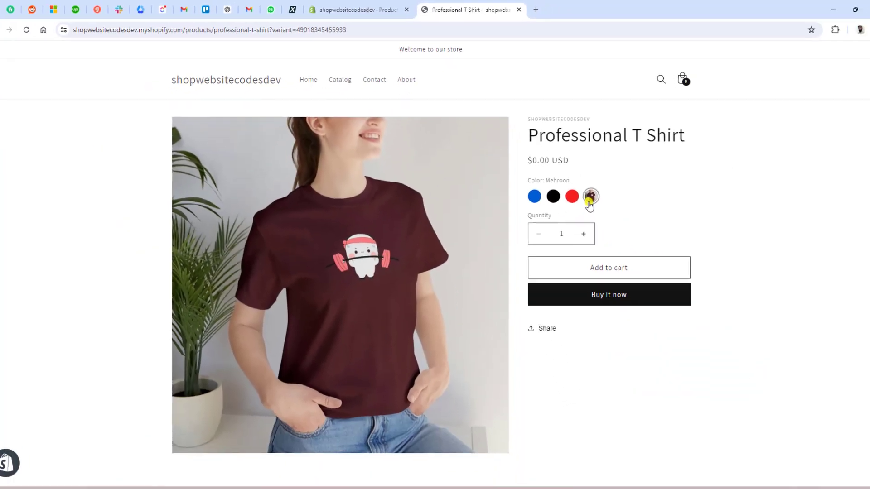
# From the Color option's value list, start an 'Add new entry' colour form.
pyautogui.click(375, 9)
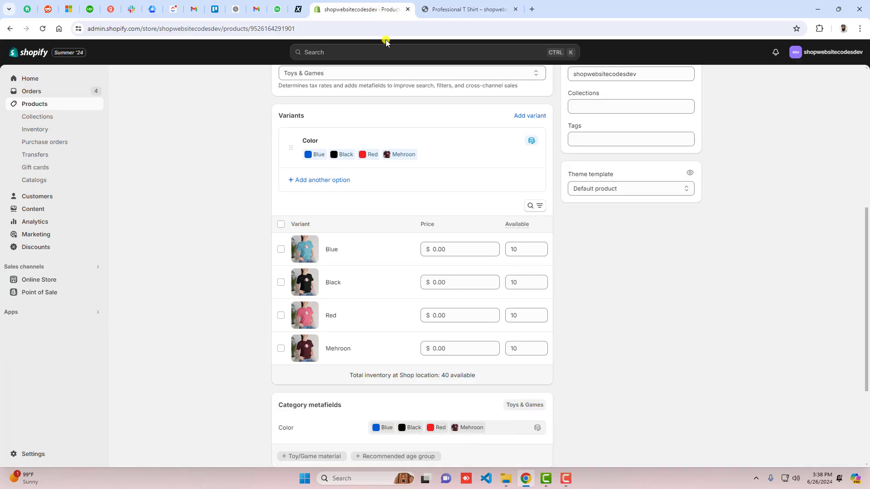
pyautogui.click(438, 149)
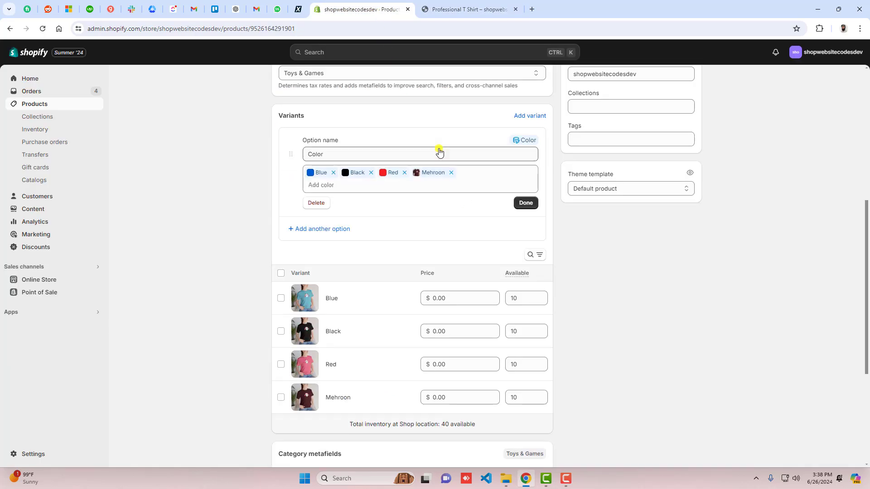
pyautogui.click(342, 186)
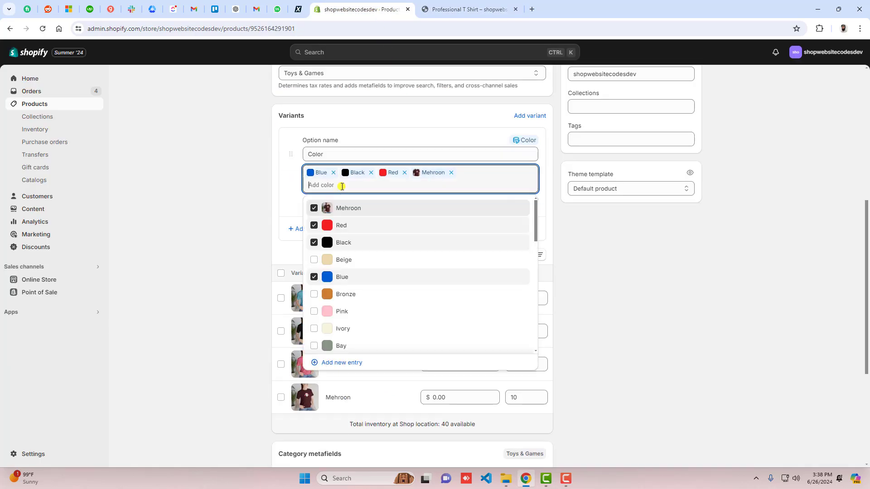
pyautogui.scroll(-3, 359, 303)
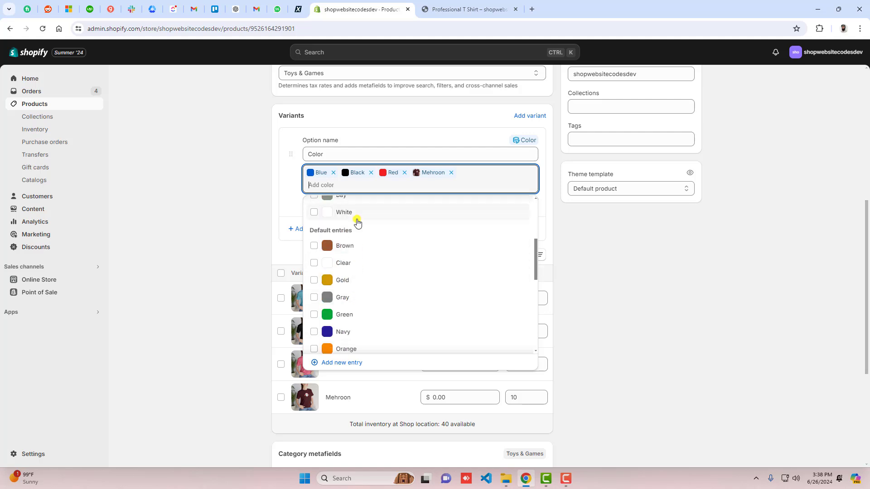
pyautogui.scroll(-5, 356, 260)
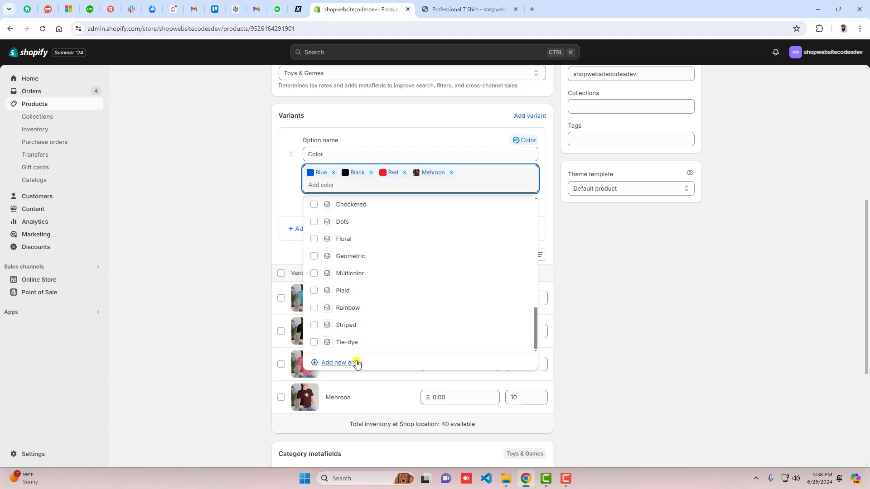
pyautogui.click(342, 365)
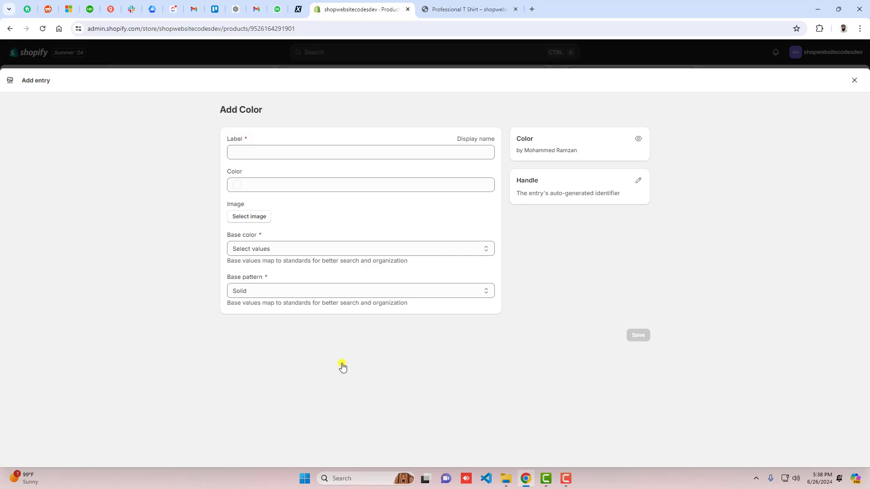
# Label the new colour 'Odoo' and pick the olive-yellow #CFD271 swatch.
pyautogui.click(249, 150)
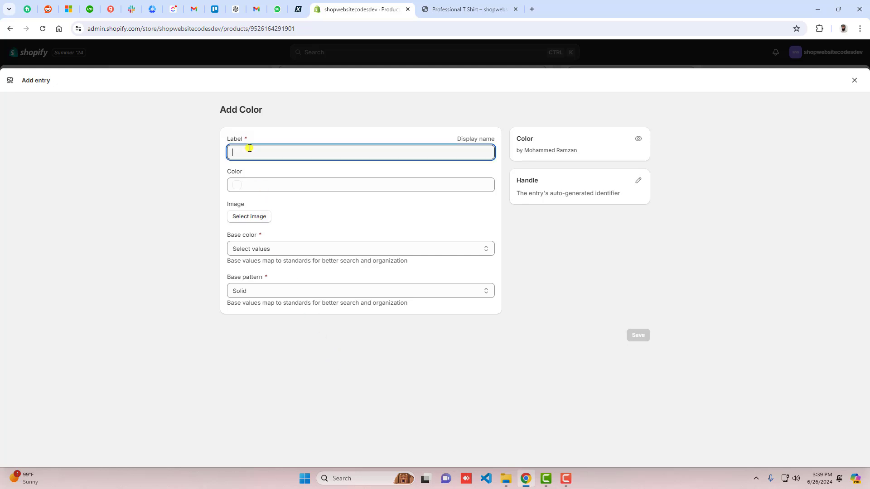
pyautogui.write('Odoo')
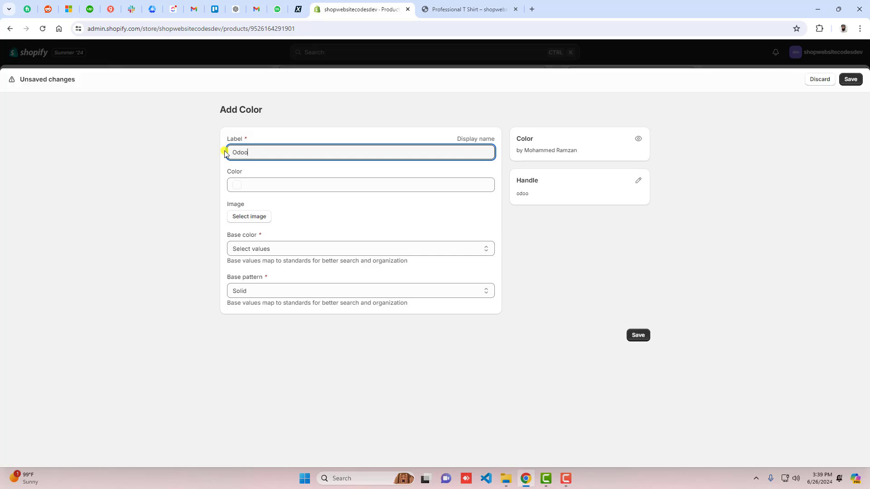
pyautogui.click(262, 185)
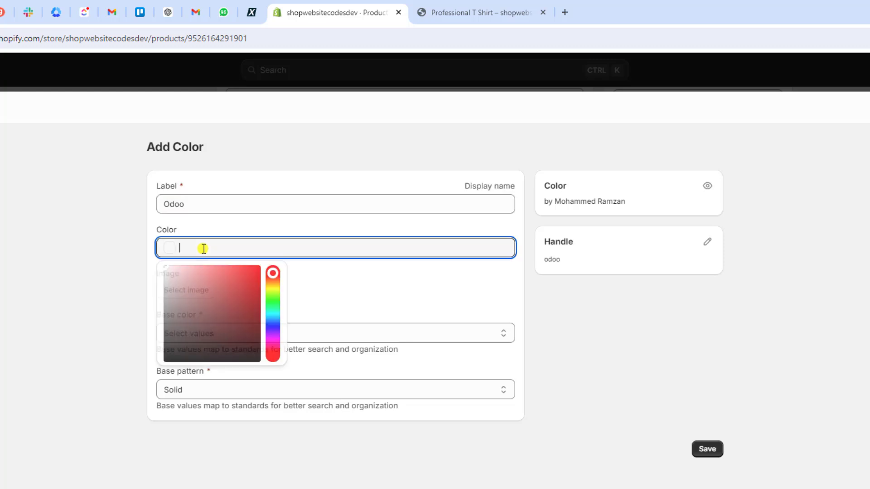
pyautogui.click(275, 289)
pyautogui.click(209, 285)
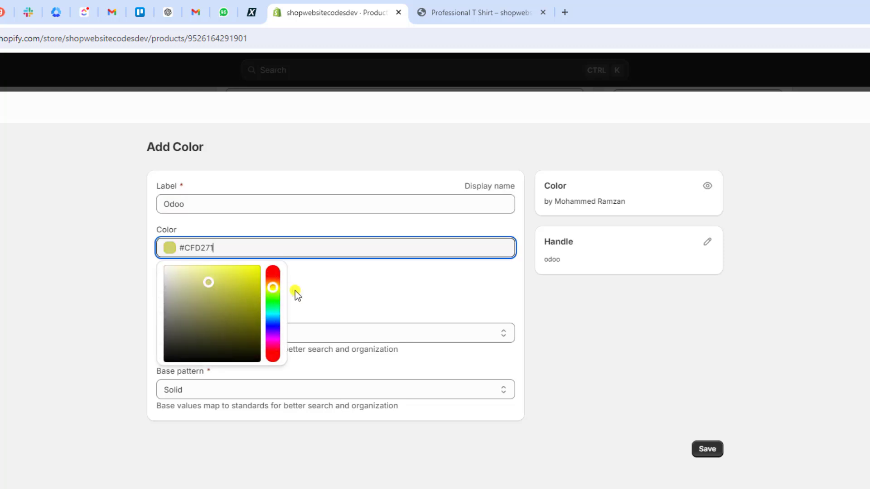
pyautogui.click(347, 286)
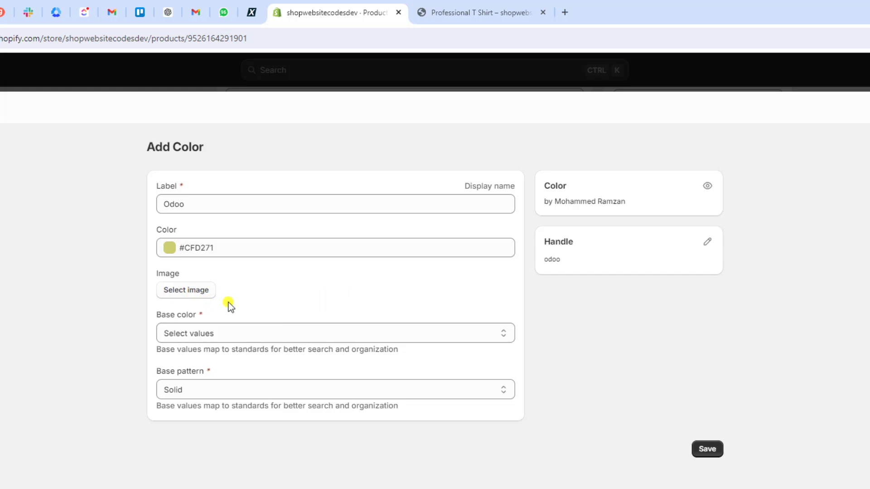
# Set the Odoo entry's base colour to Silver and save it.
pyautogui.click(227, 333)
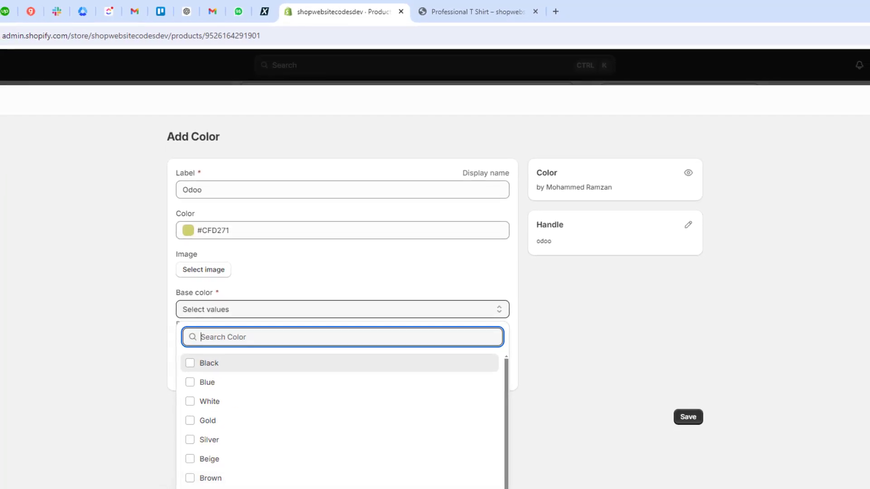
pyautogui.click(208, 440)
pyautogui.click(149, 382)
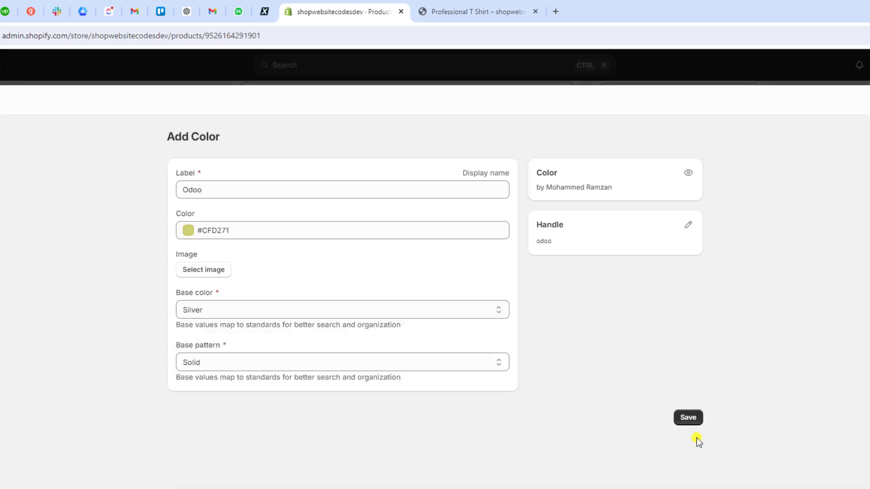
pyautogui.click(691, 416)
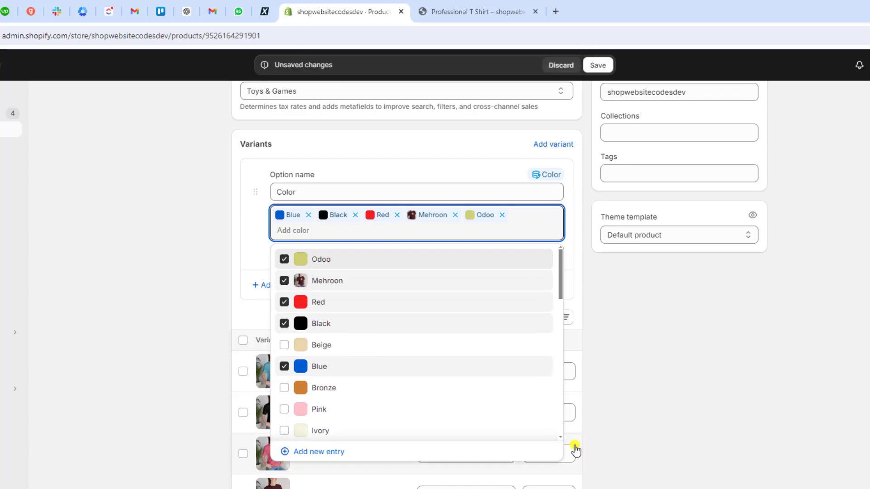
# Upload 331.webp from File Explorer into the Odoo variant's image picker.
pyautogui.click(675, 402)
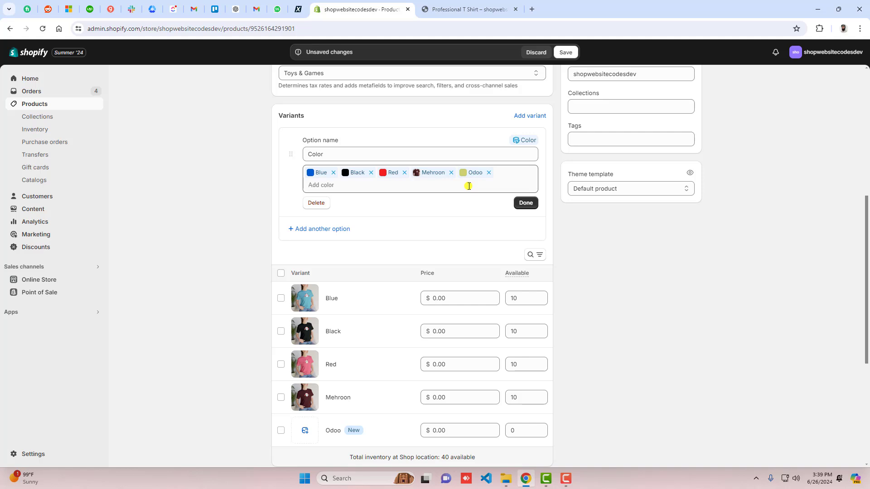
pyautogui.click(305, 432)
pyautogui.hotkey('alt', 'Tab')
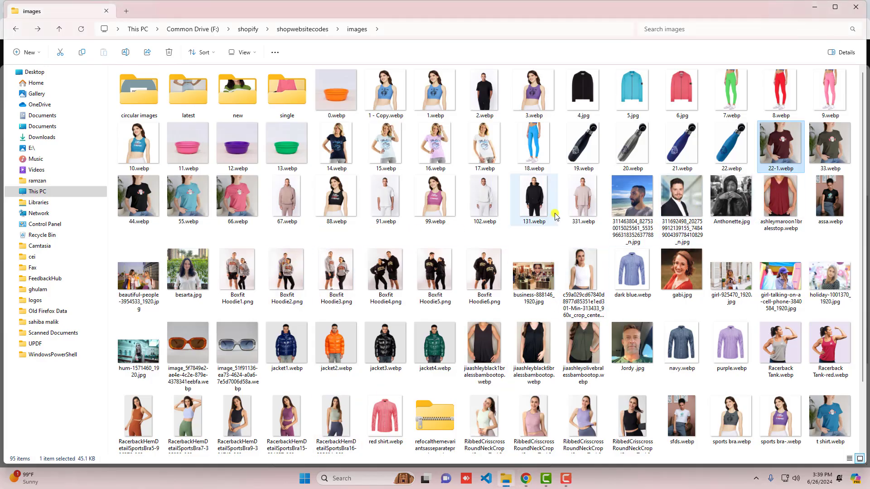
pyautogui.moveTo(577, 190); pyautogui.dragTo(544, 241)
pyautogui.hotkey('alt', 'Tab')
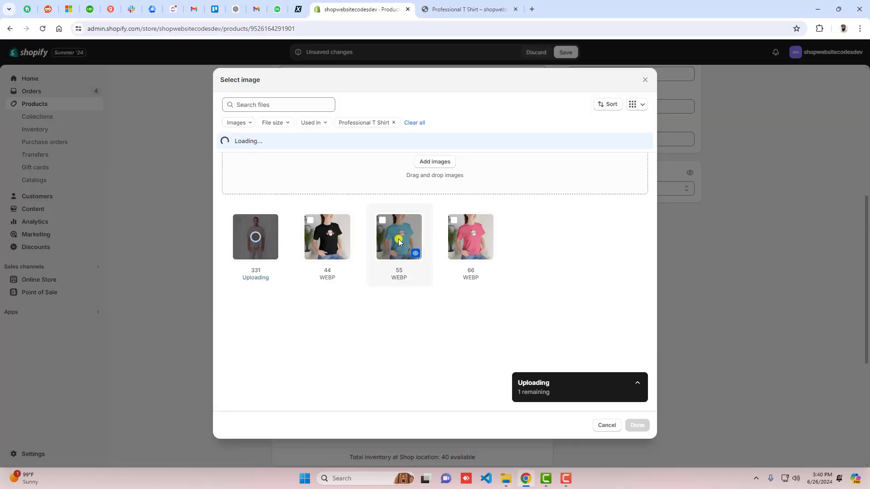
# Assign the 331 beige shirt image to Odoo, stock 10 units, and save the product.
pyautogui.click(636, 425)
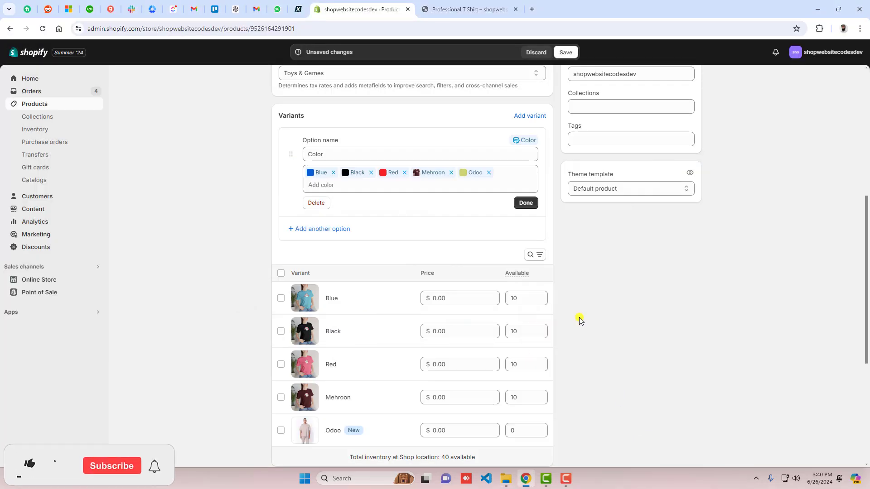
pyautogui.click(527, 434)
pyautogui.write('10')
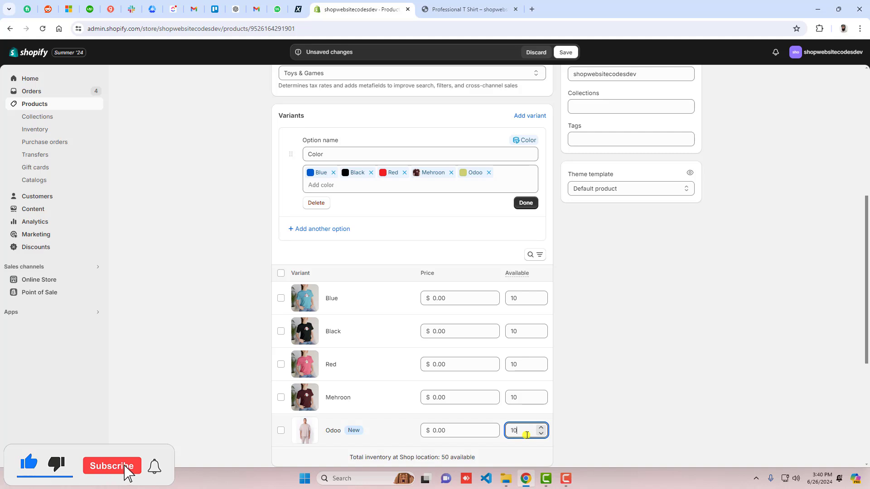
pyautogui.click(565, 53)
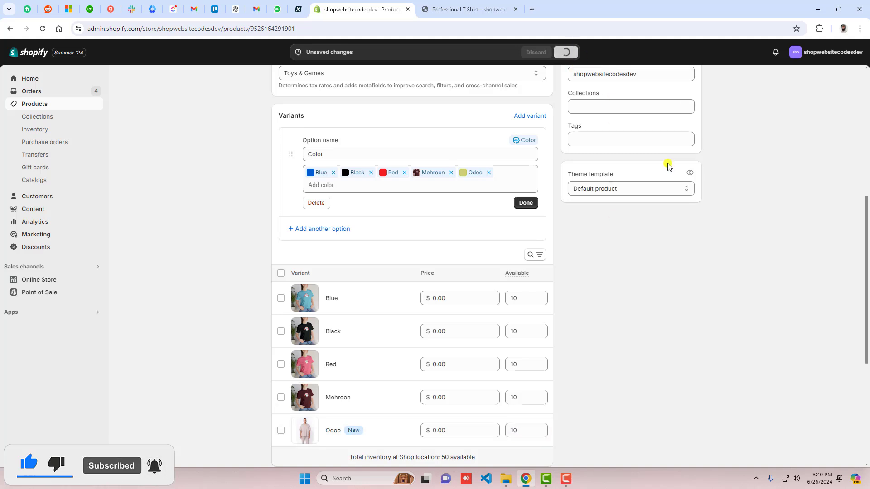
# View the Odoo, Black and Mehroon swatches on the storefront product page.
pyautogui.click(464, 9)
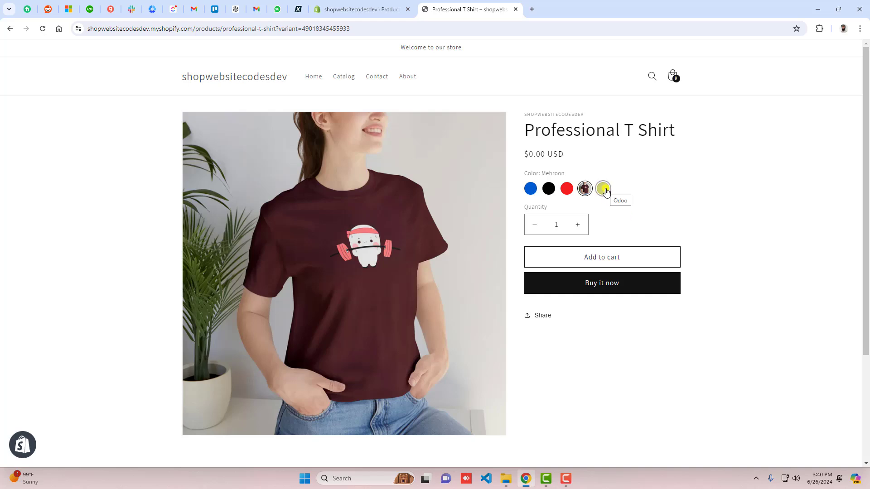
pyautogui.click(606, 191)
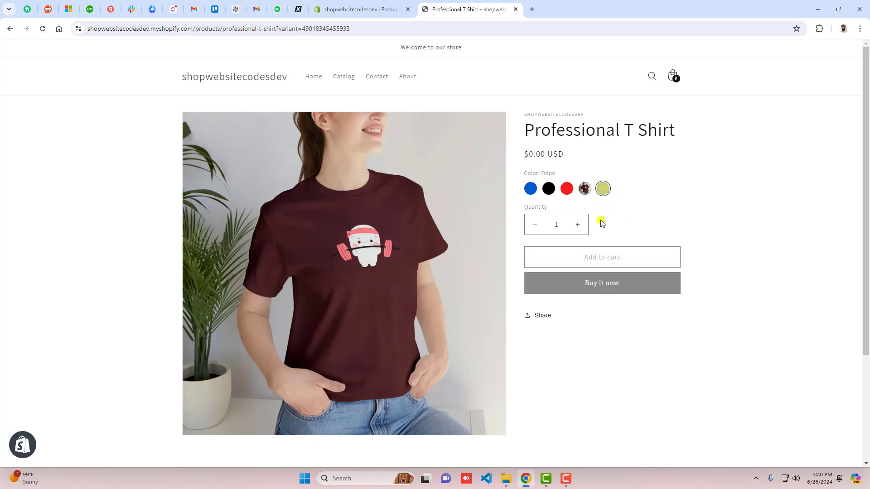
pyautogui.click(549, 189)
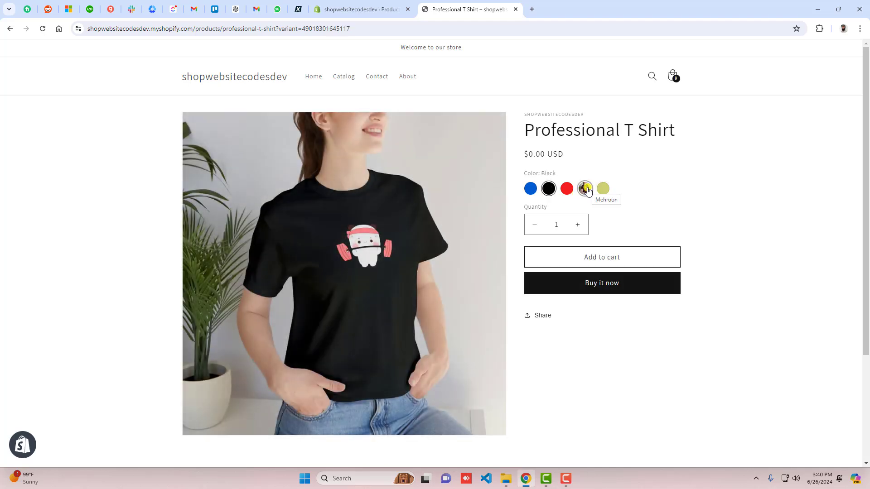
pyautogui.click(586, 189)
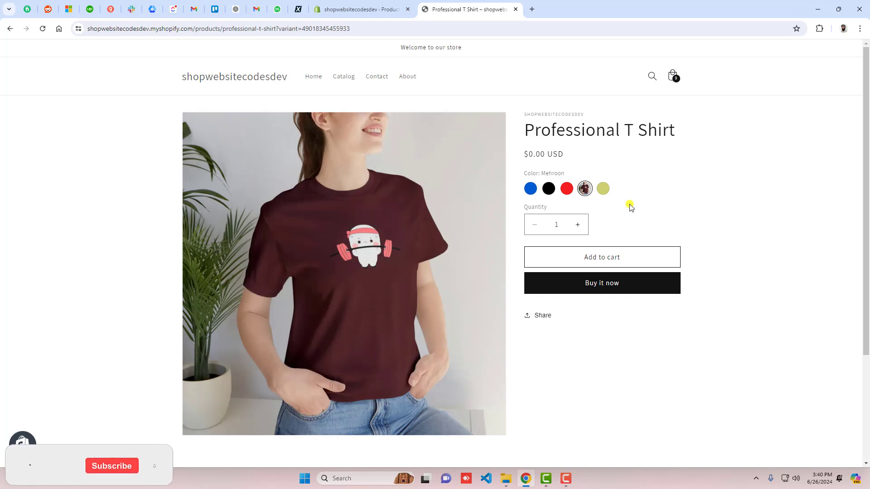
# Customize the theme's Default product template and show the Product information variant picker settings.
pyautogui.click(361, 11)
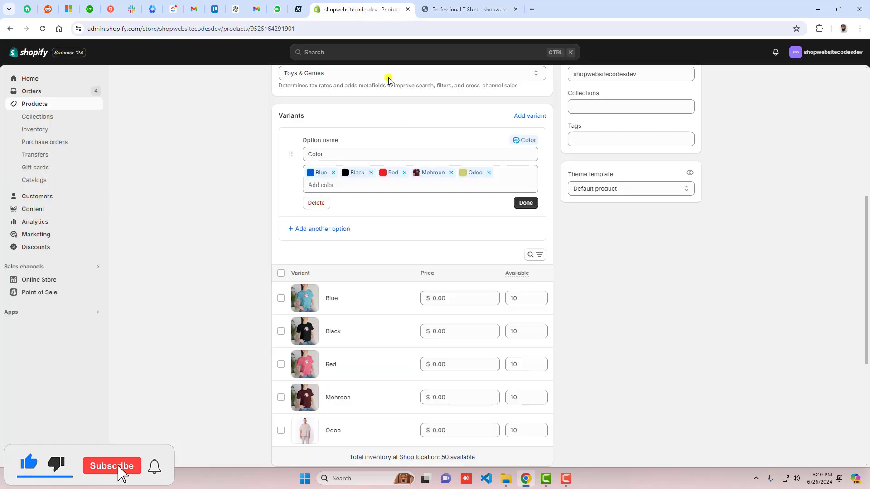
pyautogui.click(57, 279)
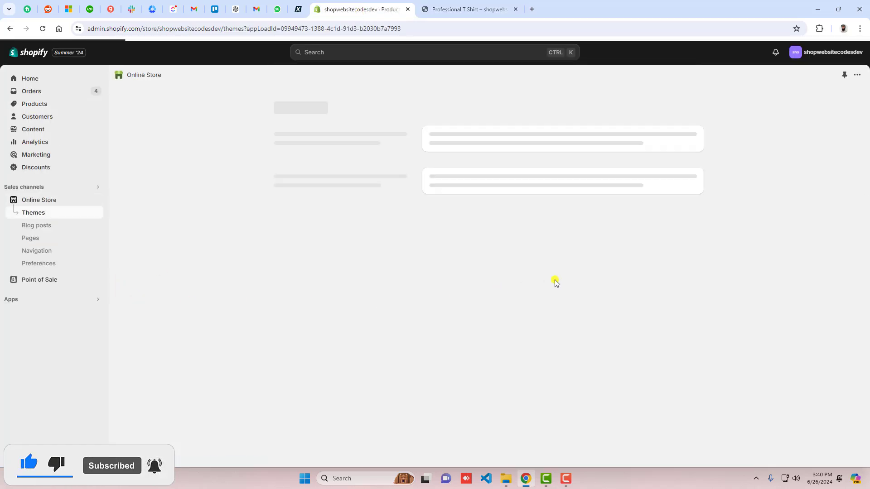
pyautogui.click(664, 301)
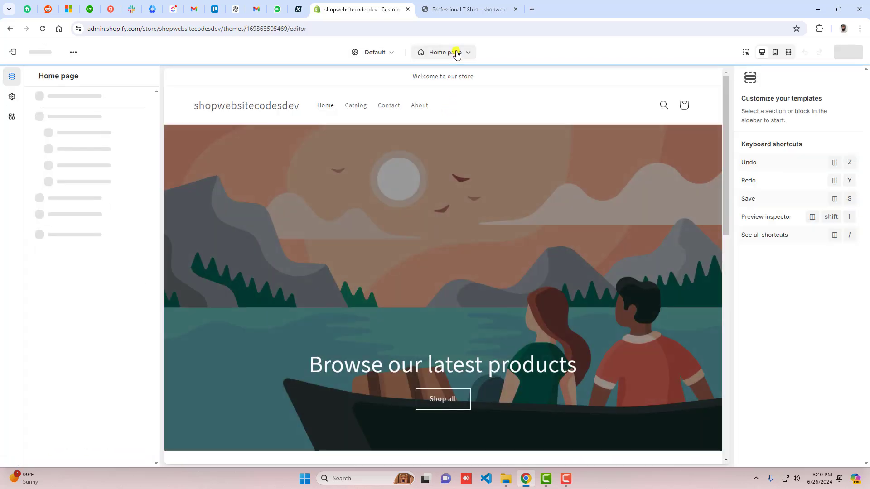
pyautogui.click(456, 54)
pyautogui.click(417, 110)
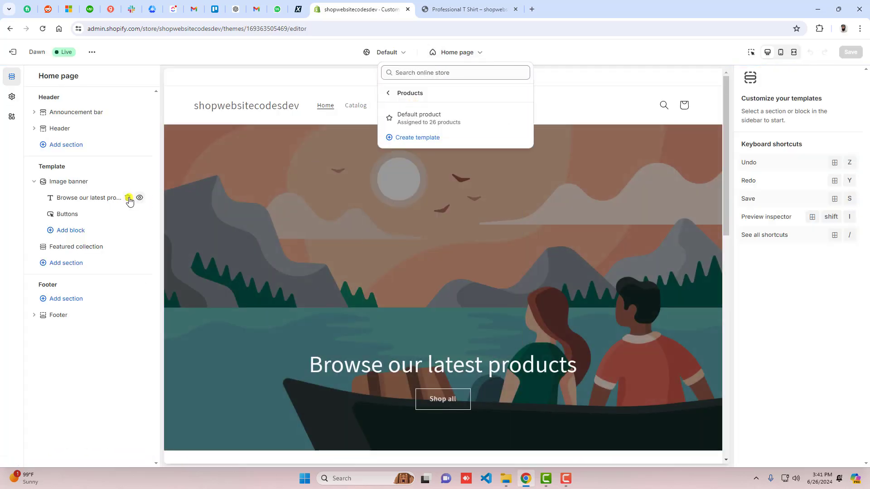
pyautogui.click(426, 117)
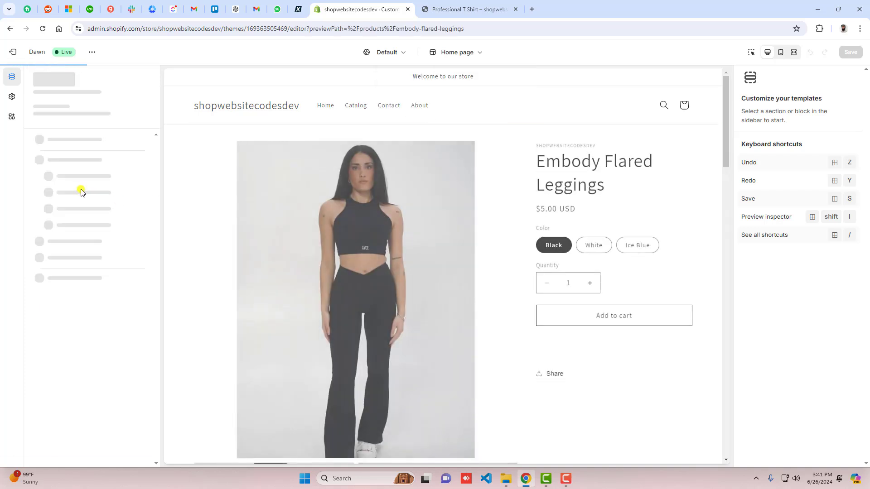
pyautogui.click(77, 212)
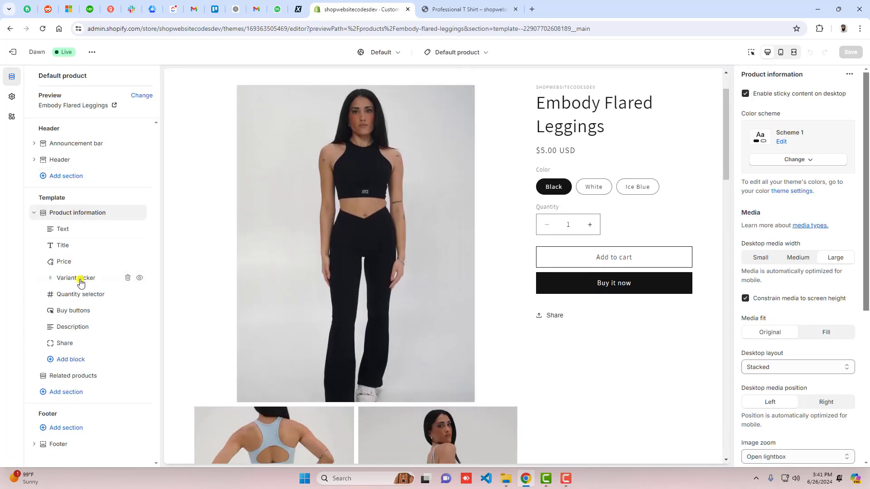
pyautogui.click(80, 281)
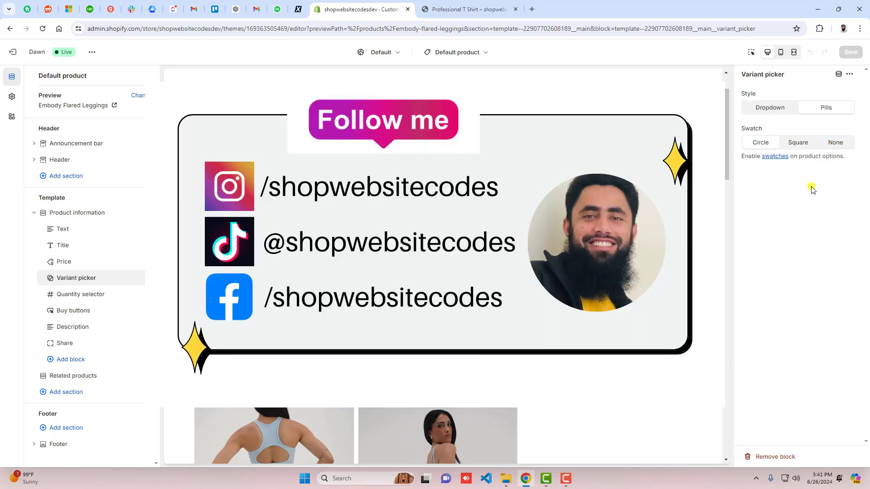
# Switch to the storefront tab showing the Professional T Shirt page.
pyautogui.click(470, 9)
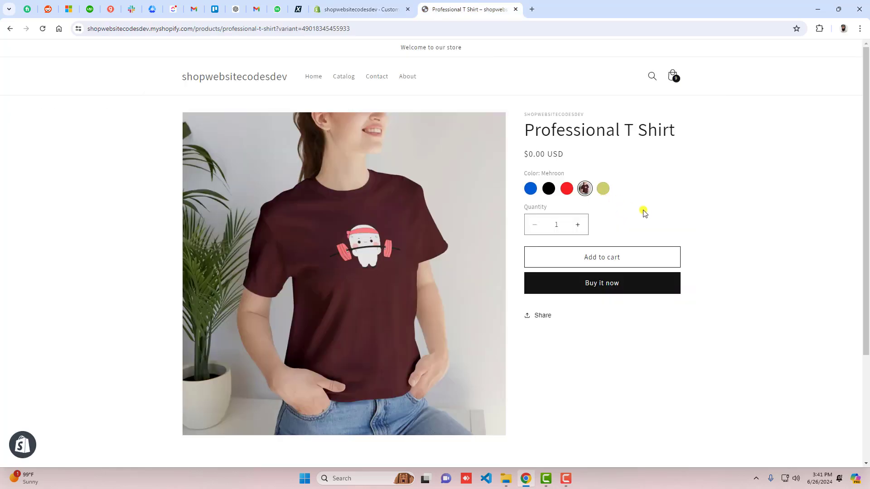